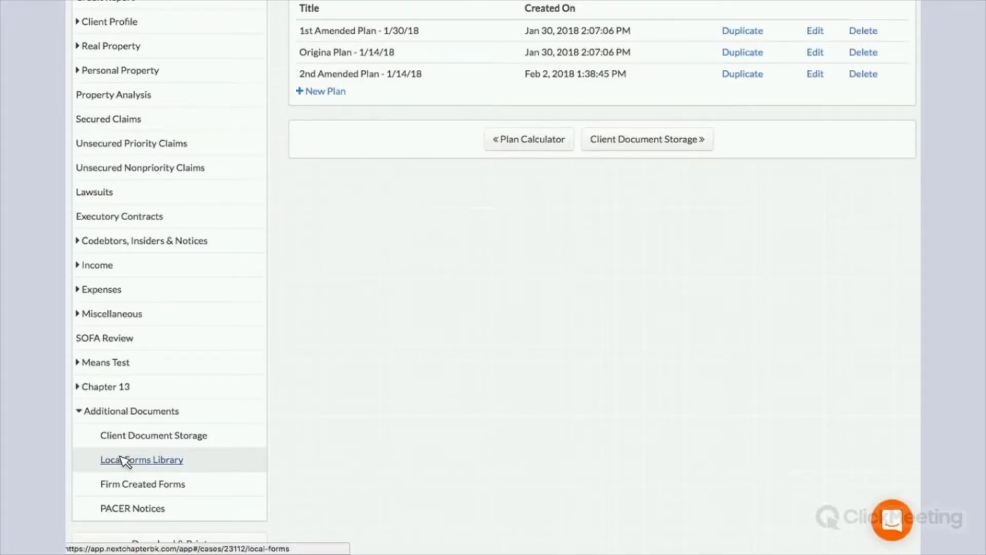
- Open Client Document Storage with its three PDFs and the 2016 Tax Return event code list
scroll(177, 452, "down", 2)
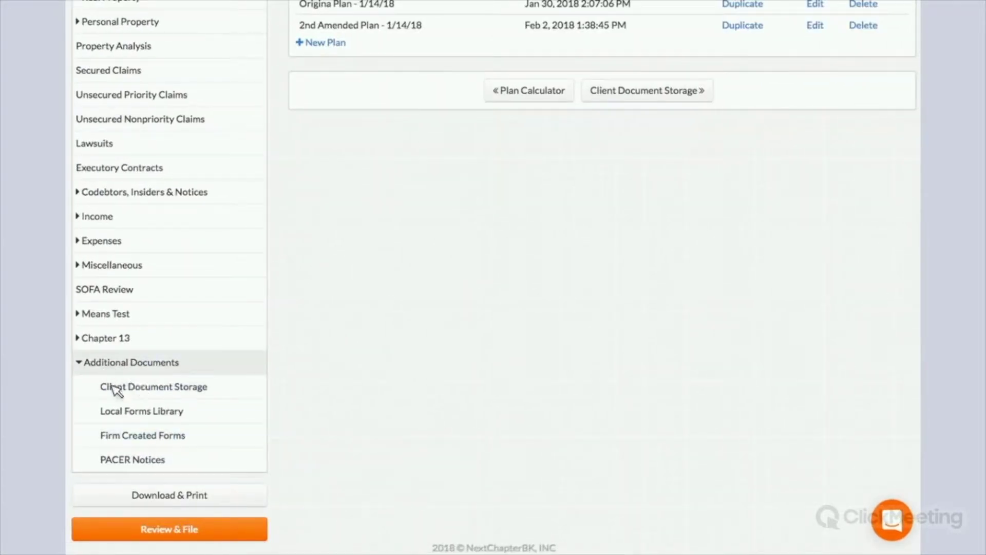
left_click(134, 388)
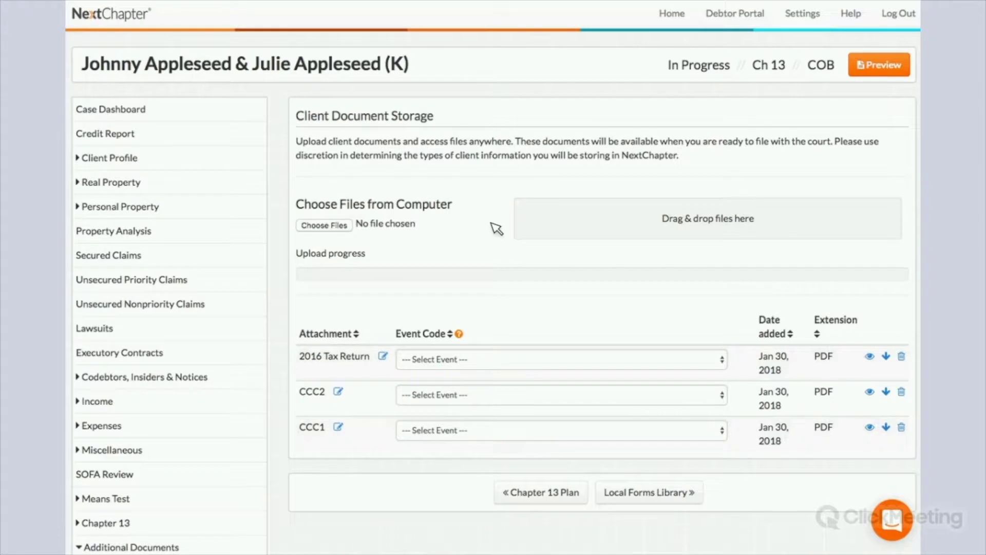
scroll(496, 229, "down", 3)
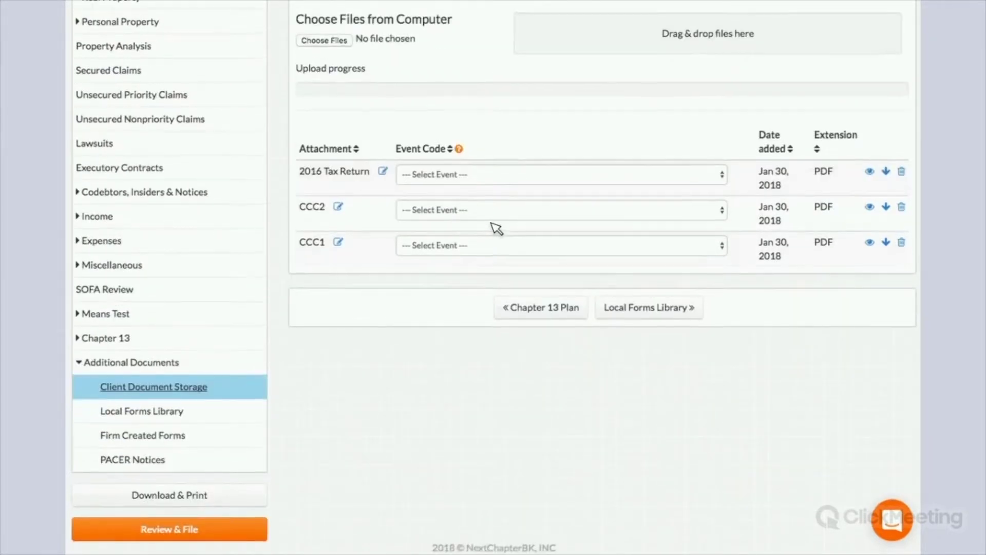
scroll(496, 228, "up", 2)
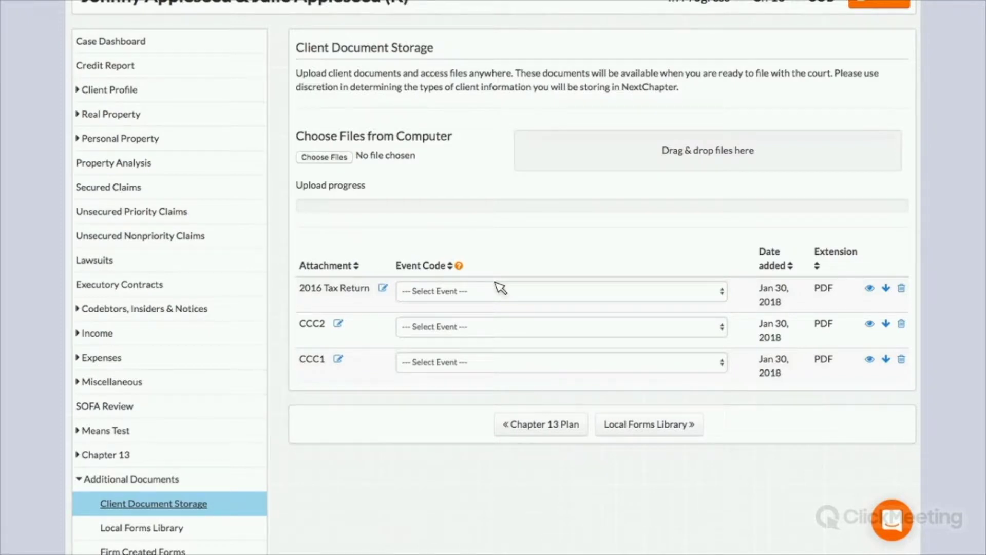
scroll(426, 140, "up", 1)
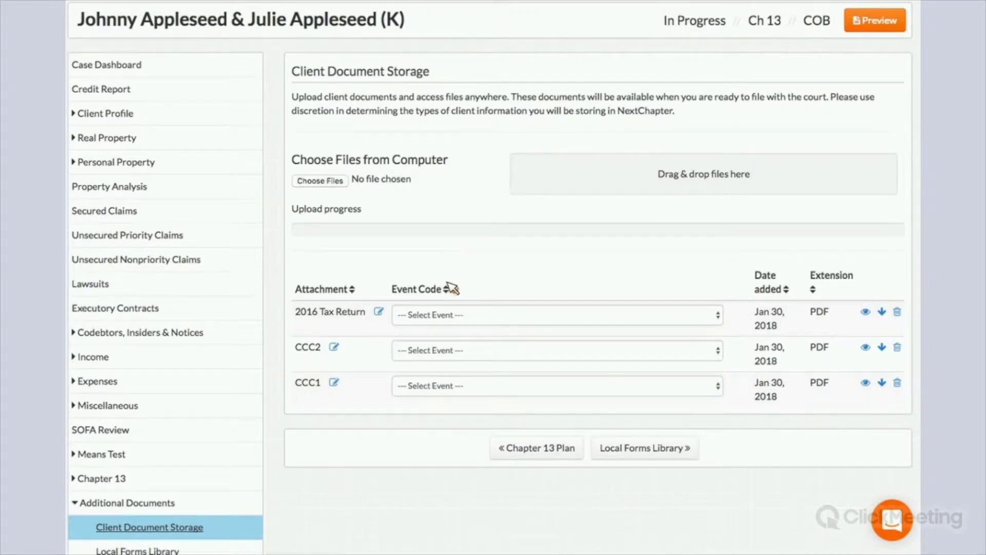
scroll(395, 299, "down", 1)
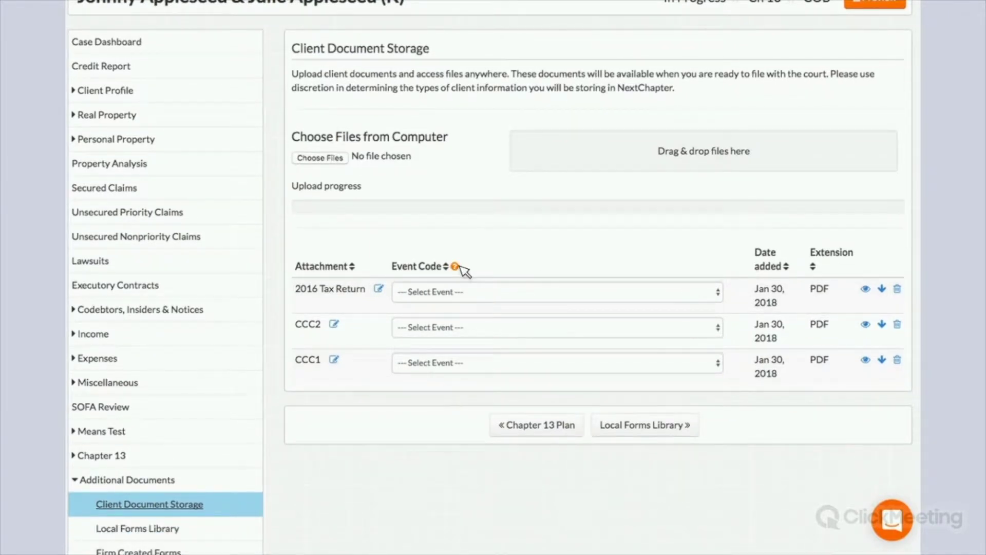
mouse_move(455, 266)
left_click(498, 293)
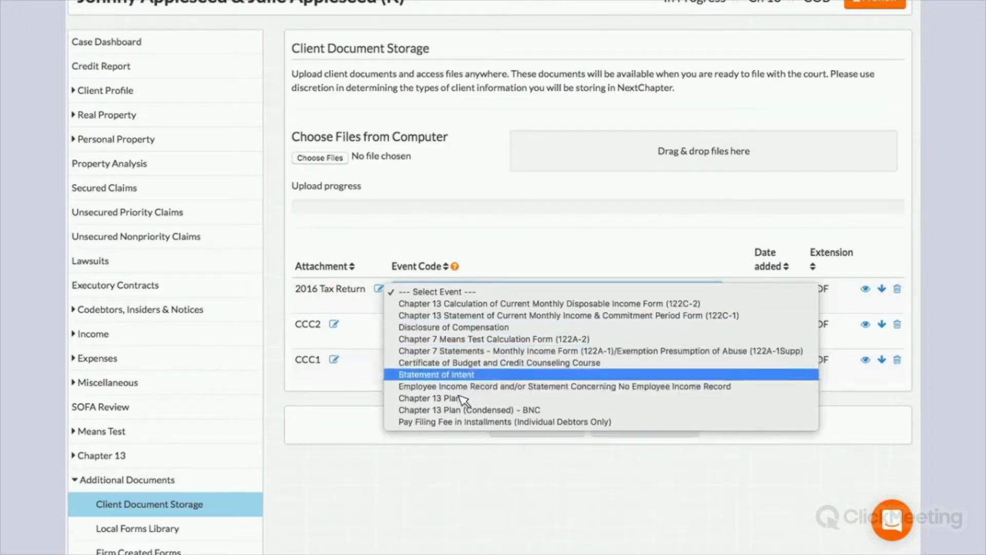
- Give the 2016 Tax Return attachment the Chapter 13 Plan event and rename it 'Chapter 13 Plan'
key("Return")
left_click(379, 291)
key("ctrl+a")
type("C")
type("hapter 13 Plan")
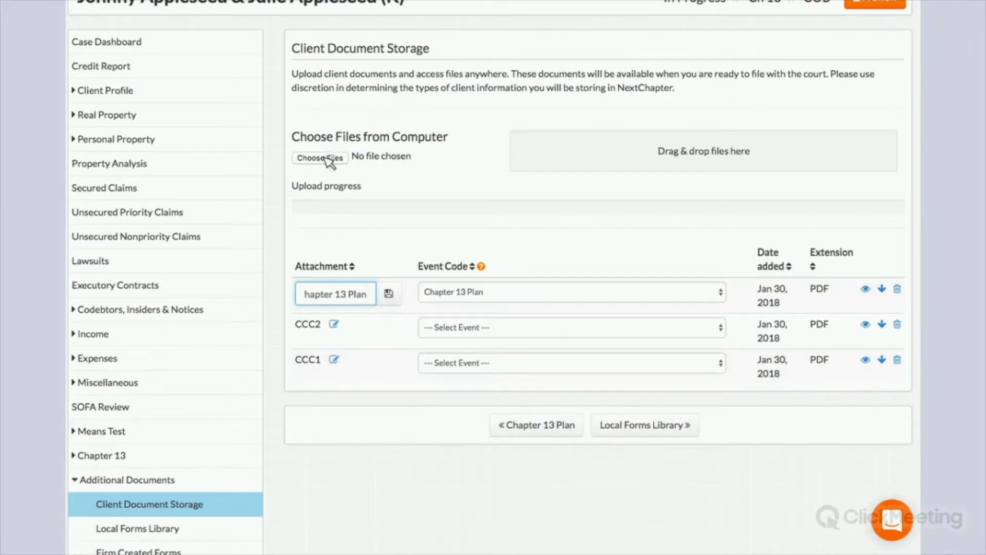
left_click(325, 159)
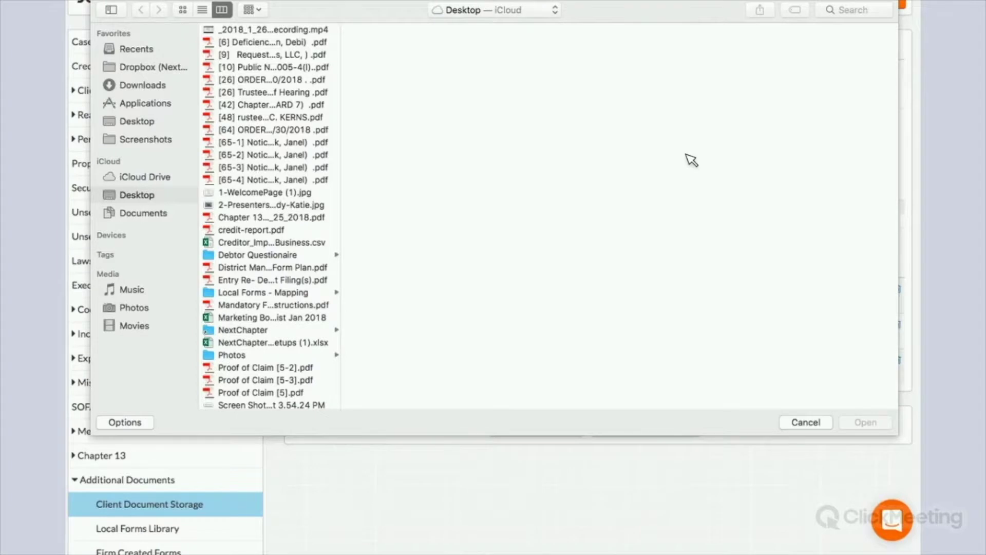
key("Escape")
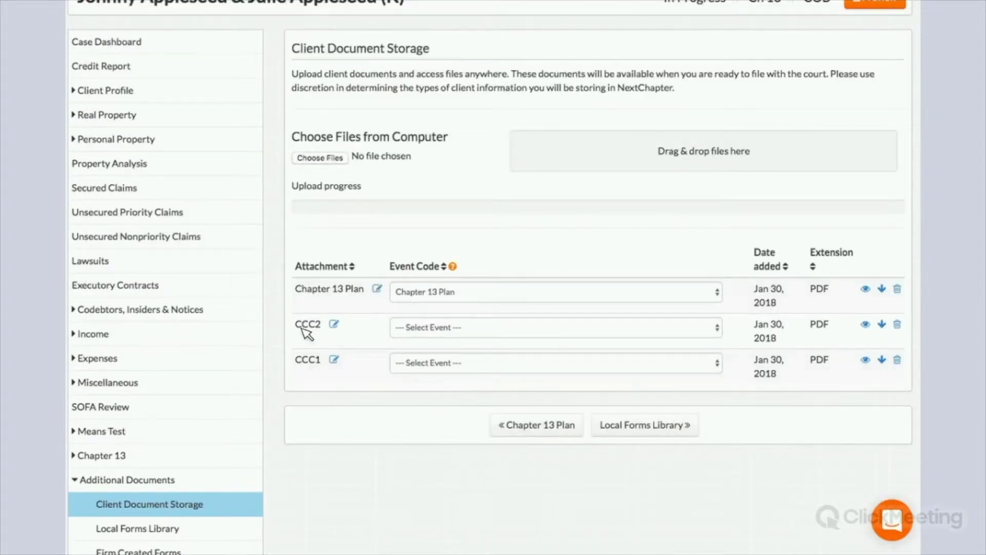
- Assign the credit counseling certificate event code to the CCC2 attachment
left_click(332, 325)
left_click(462, 327)
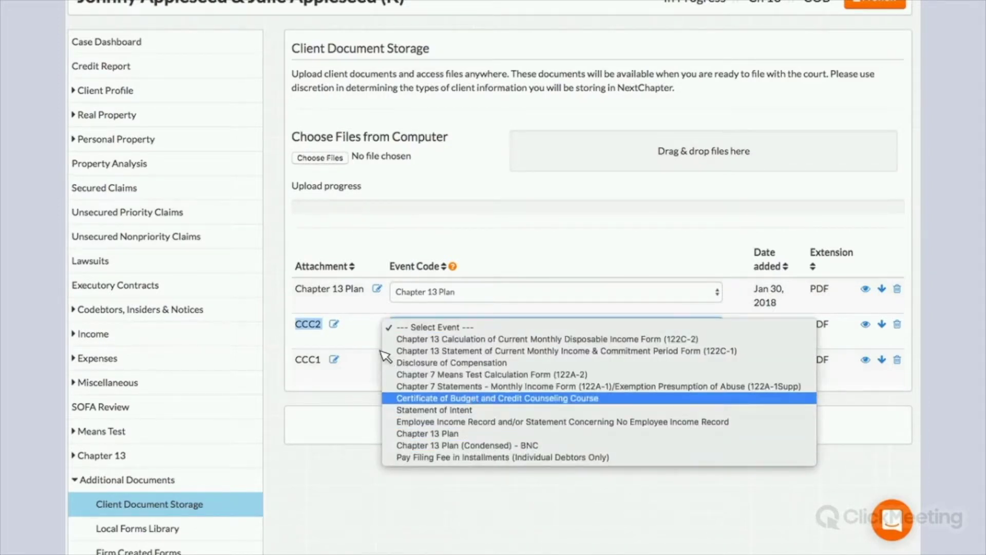
left_click(412, 398)
left_click(511, 306)
scroll(505, 293, "up", 2)
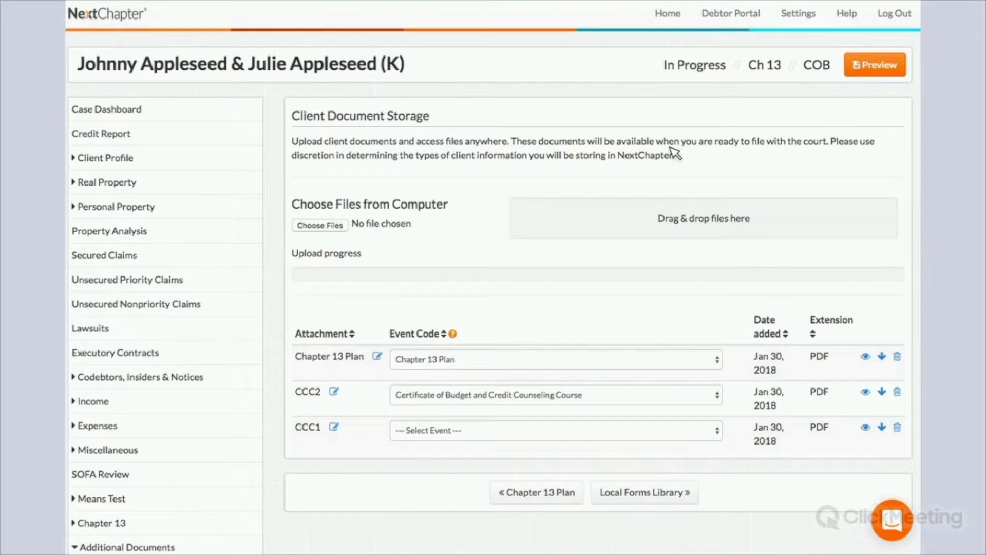
scroll(590, 231, "down", 2)
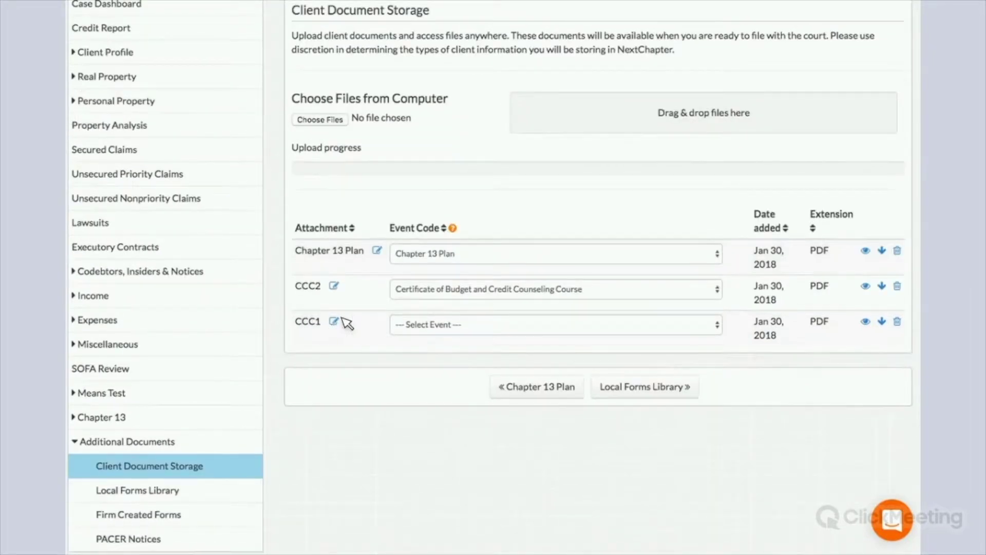
- Rename the CCC1 attachment to 'No Event'
left_click(319, 329)
type("No Event")
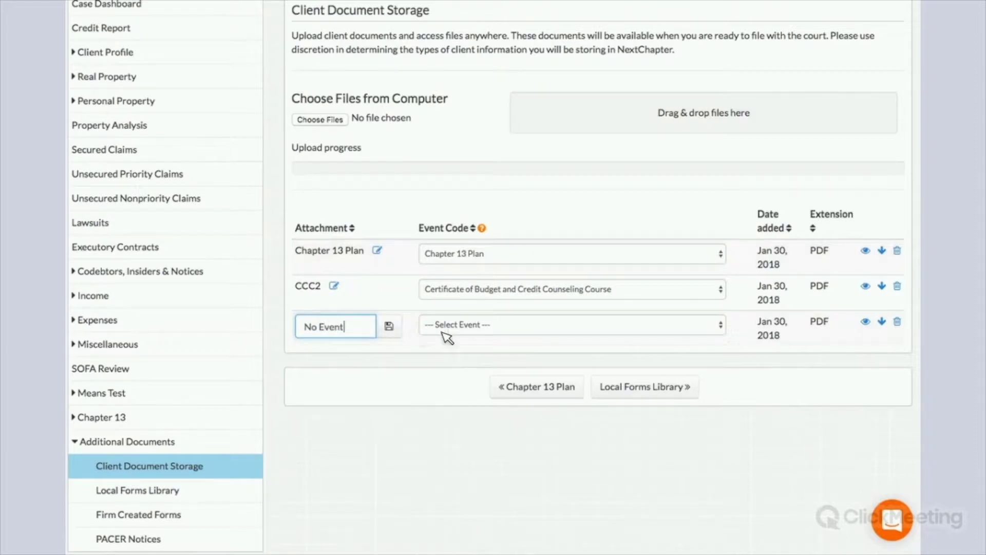
key("Return")
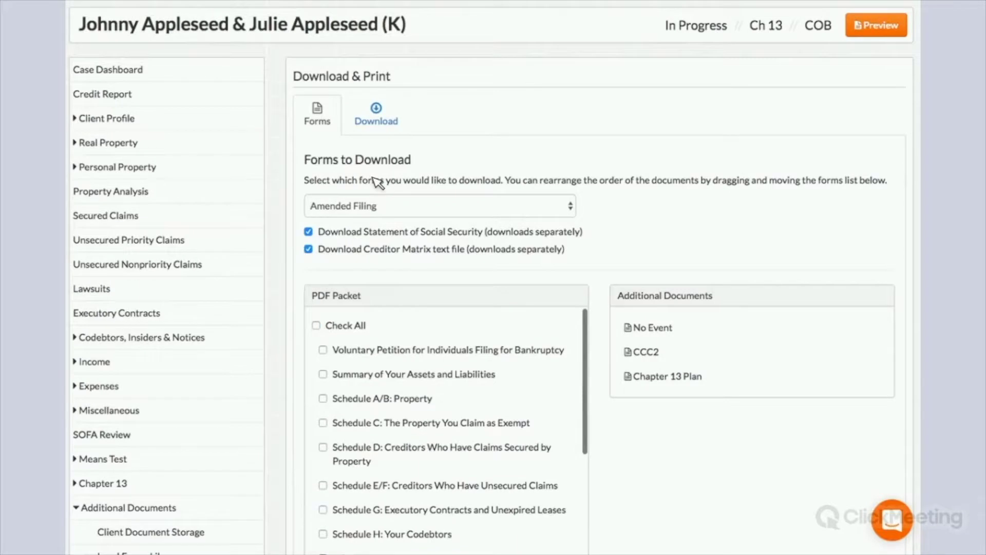
- Select the Complete Bankruptcy Petition packet, exclude the Creditor Matrix, and go to the Download step
left_click(369, 205)
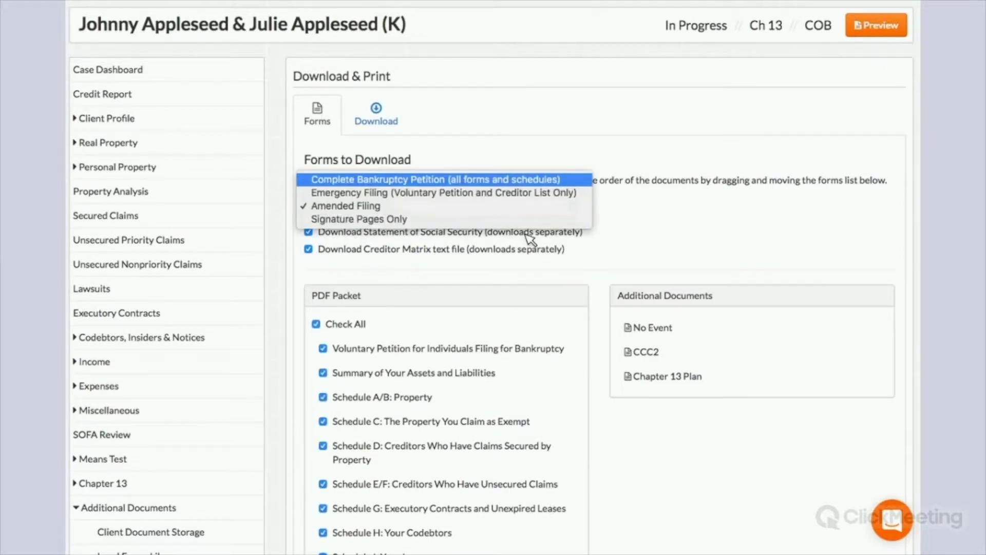
key("Return")
left_click_drag(319, 232, 582, 231)
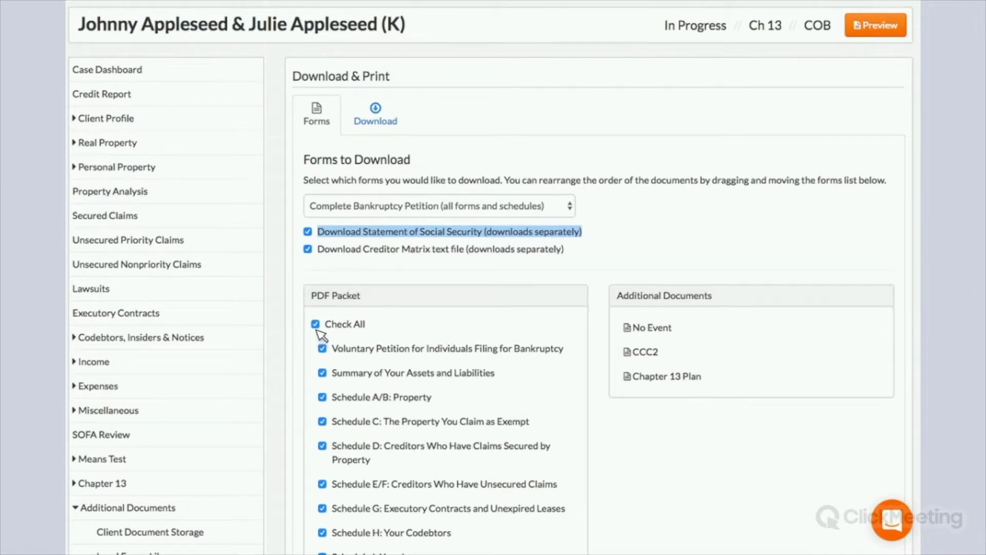
left_click(319, 329)
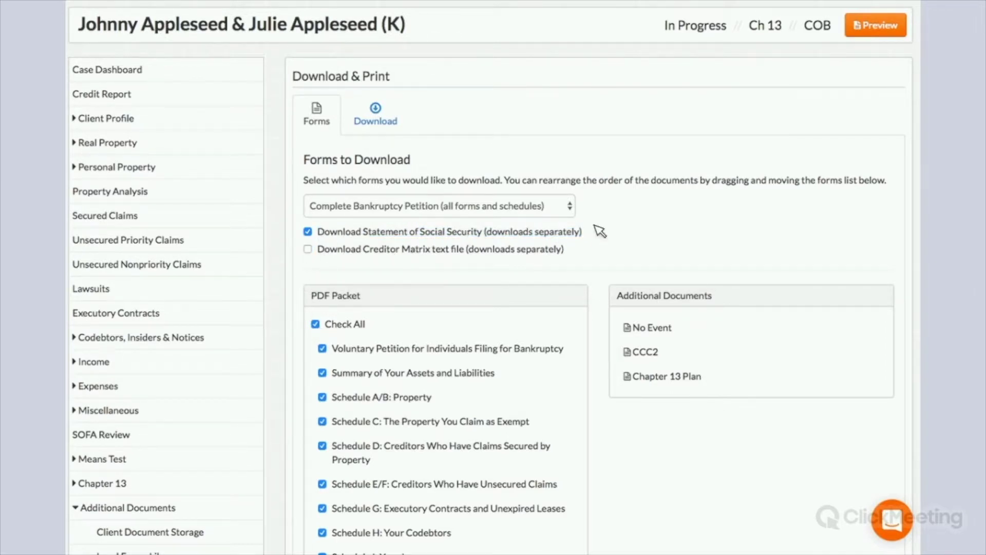
left_click_drag(325, 232, 615, 231)
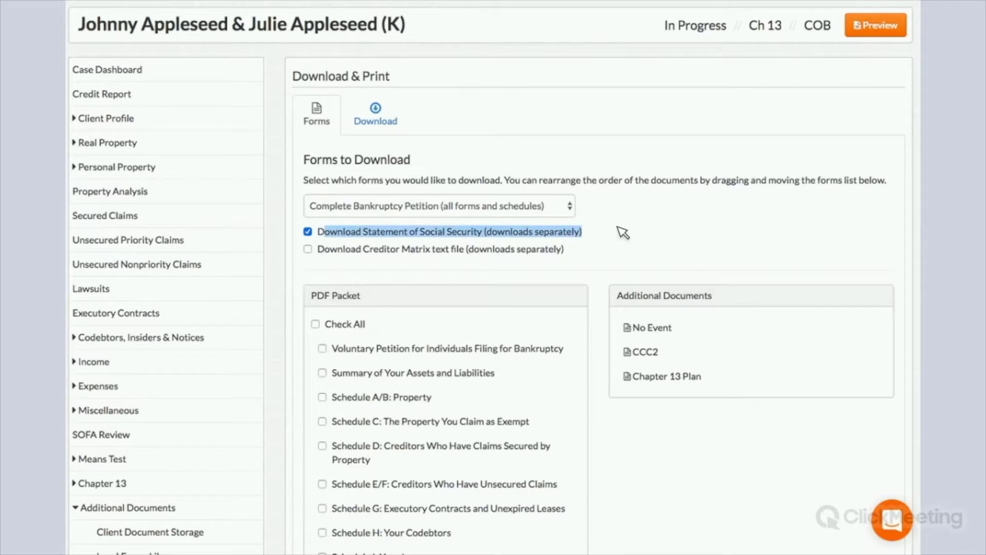
left_click(383, 122)
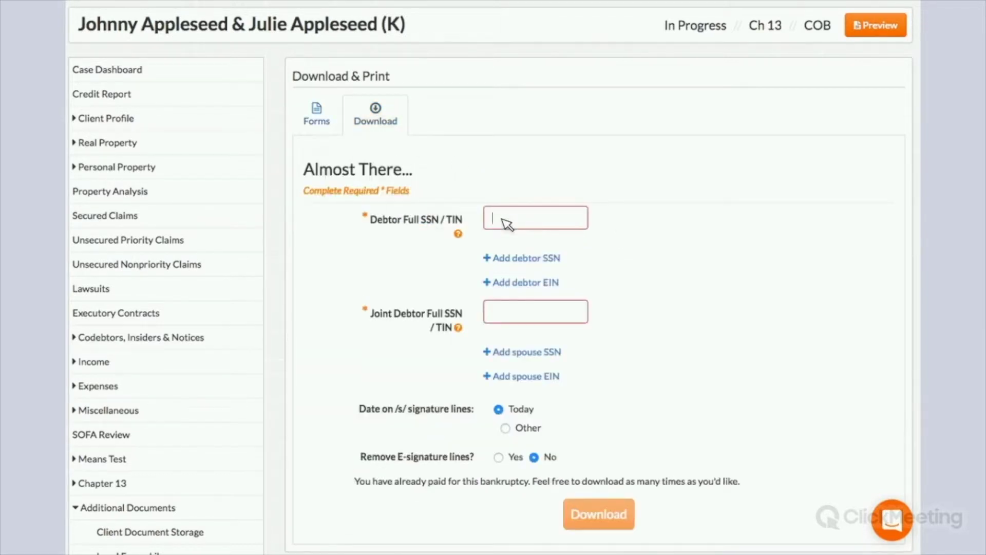
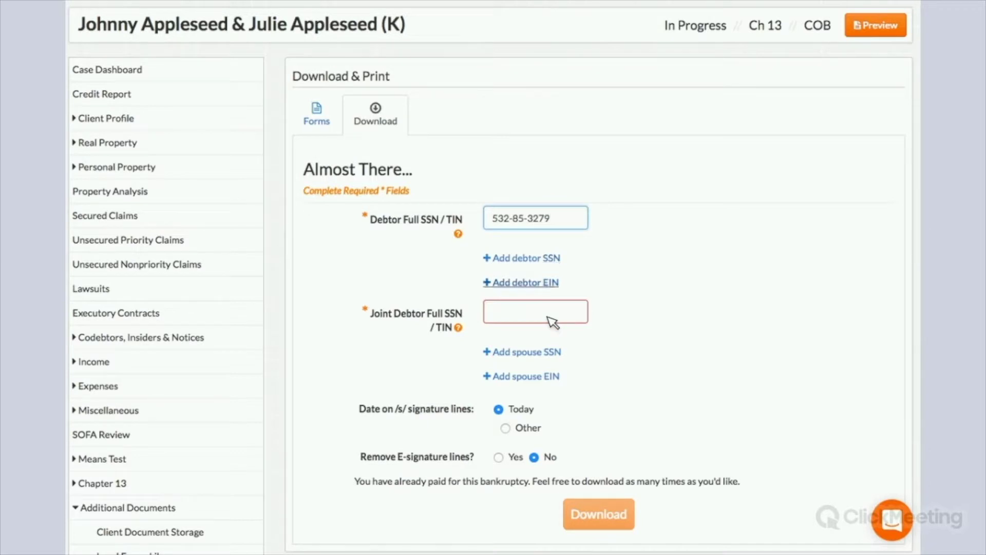
- Enter the debtor's and joint debtor's SSNs, generate the packet, and open the Form B121 PDF
left_click(551, 322)
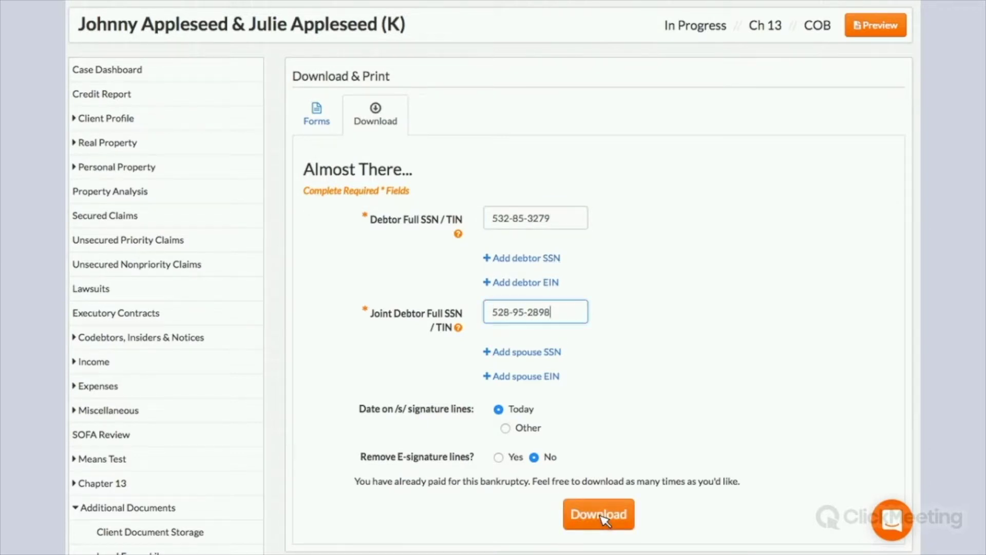
key("Return")
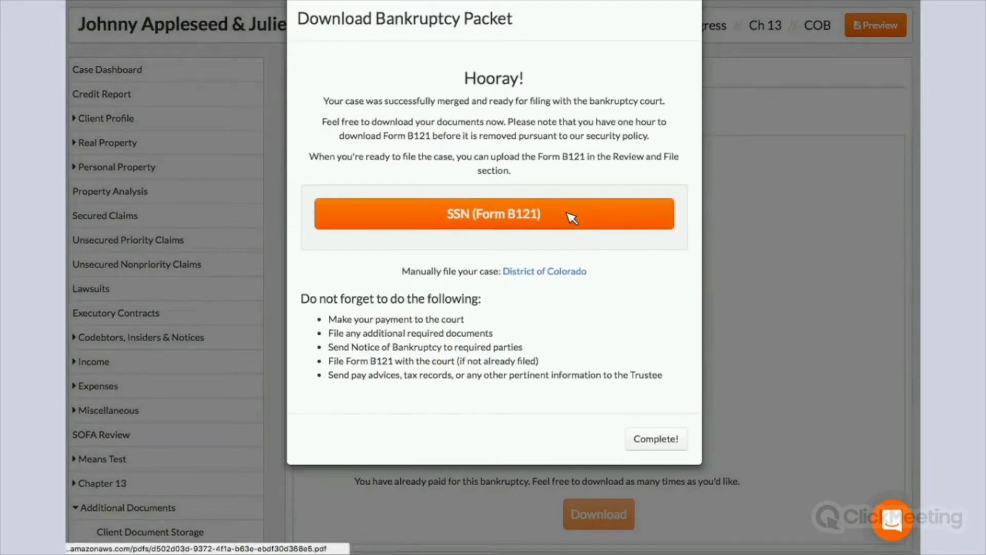
left_click(570, 216)
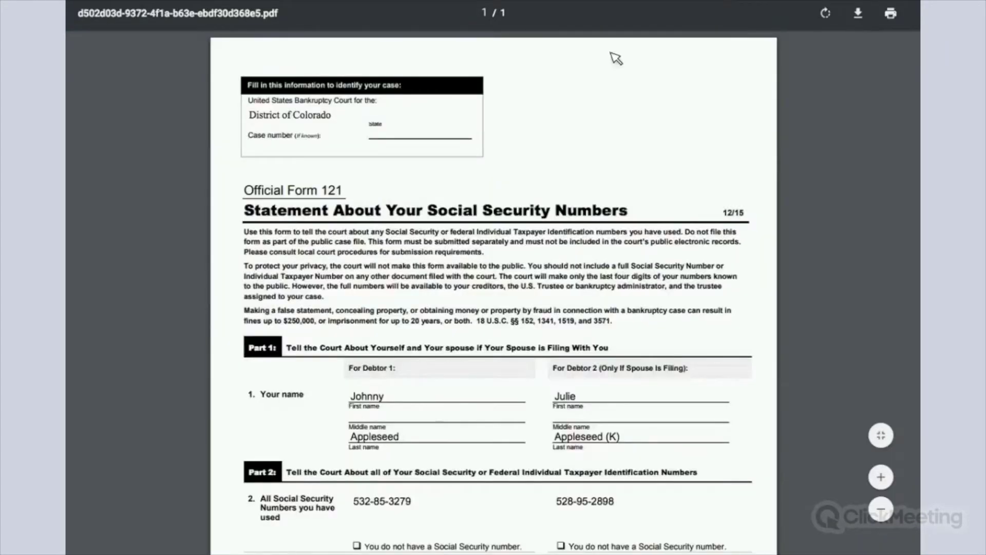
- Save the Form 121 PDF under the name 'SSN'
left_click(858, 13)
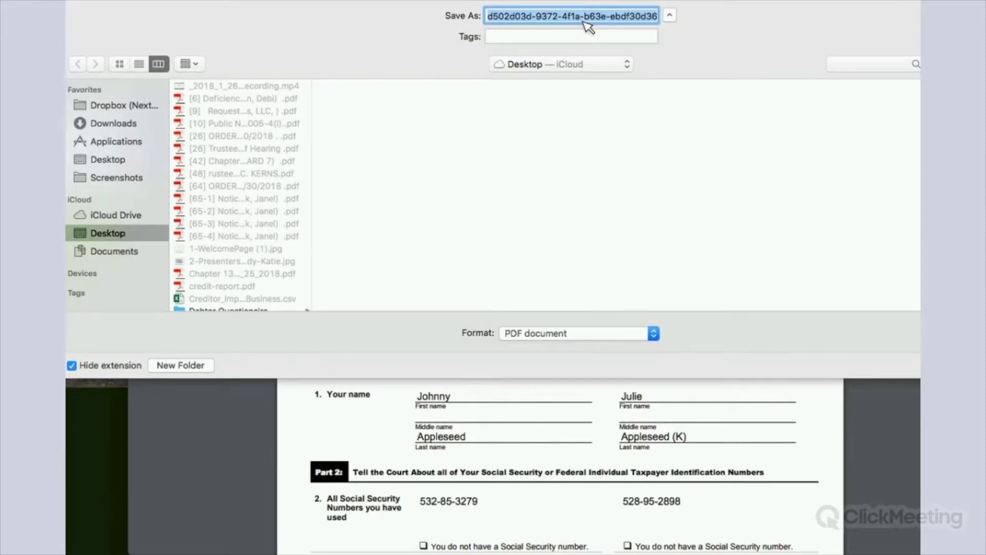
type("SSN")
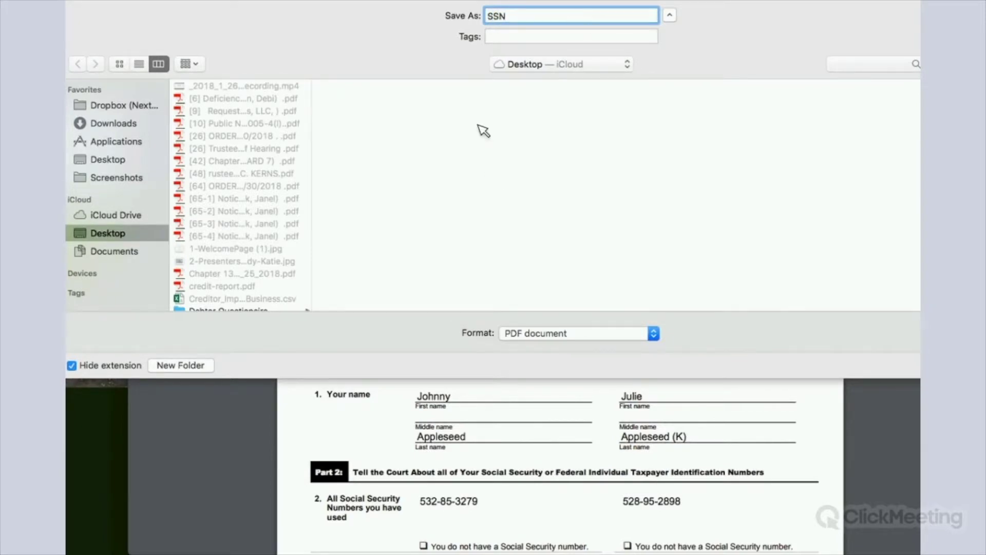
key("Return")
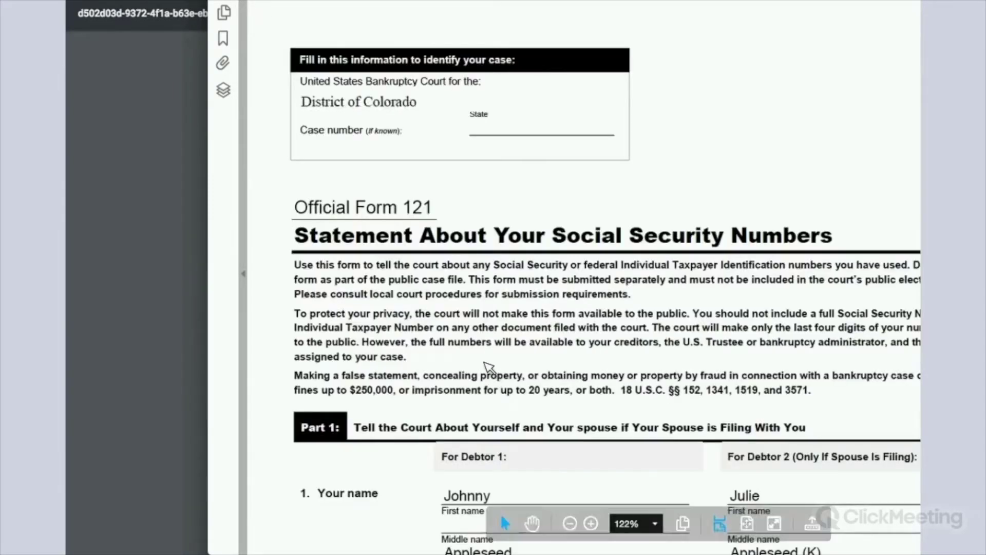
scroll(462, 13, "down", 8)
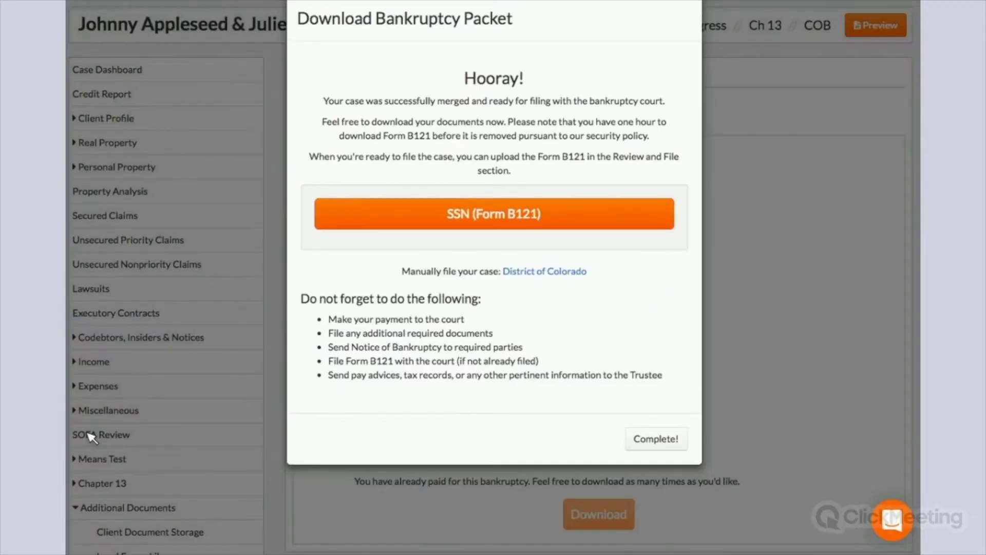
- Close the download dialog and go to Assemble PDF Packet(s), showing the Forms and Events to File lists
left_click(657, 439)
scroll(176, 530, "down", 3)
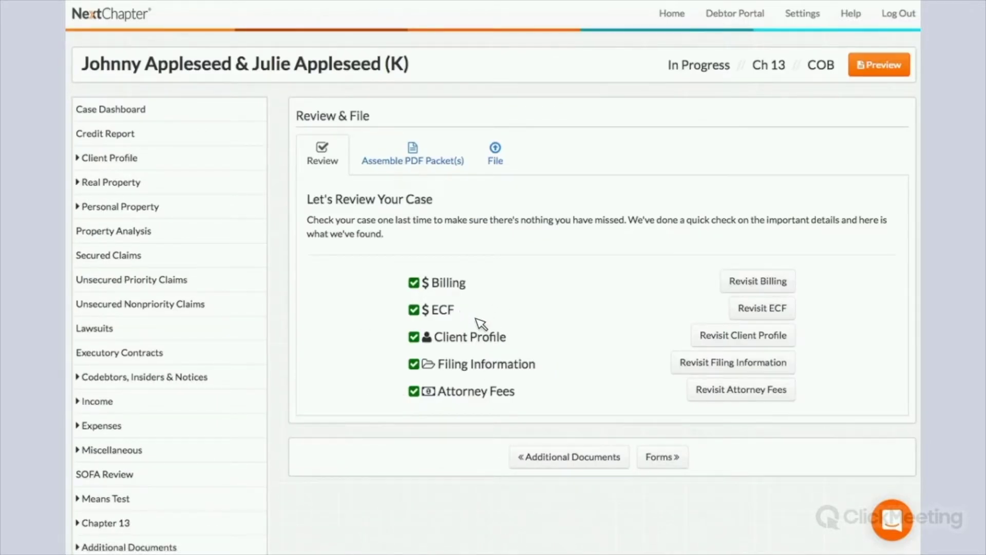
left_click(420, 162)
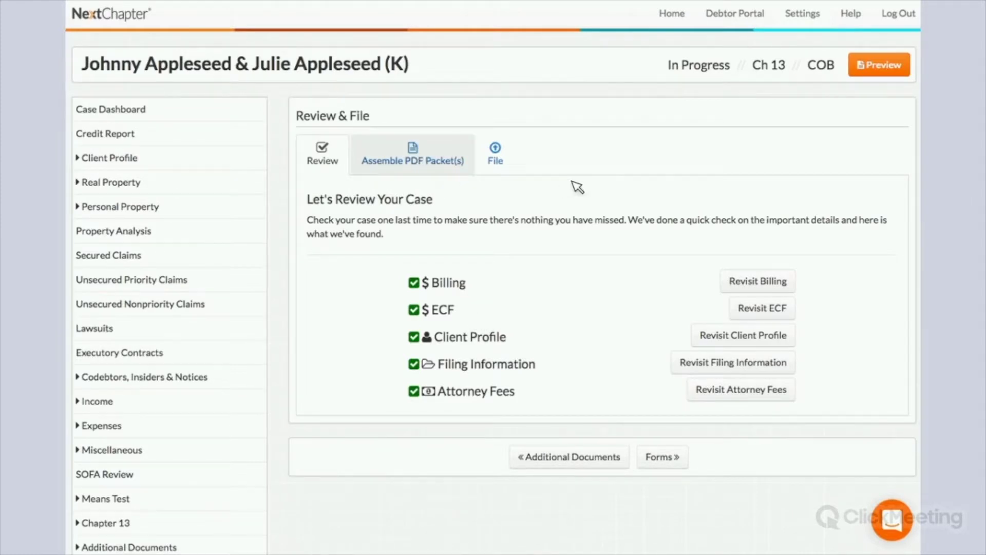
scroll(574, 188, "down", 4)
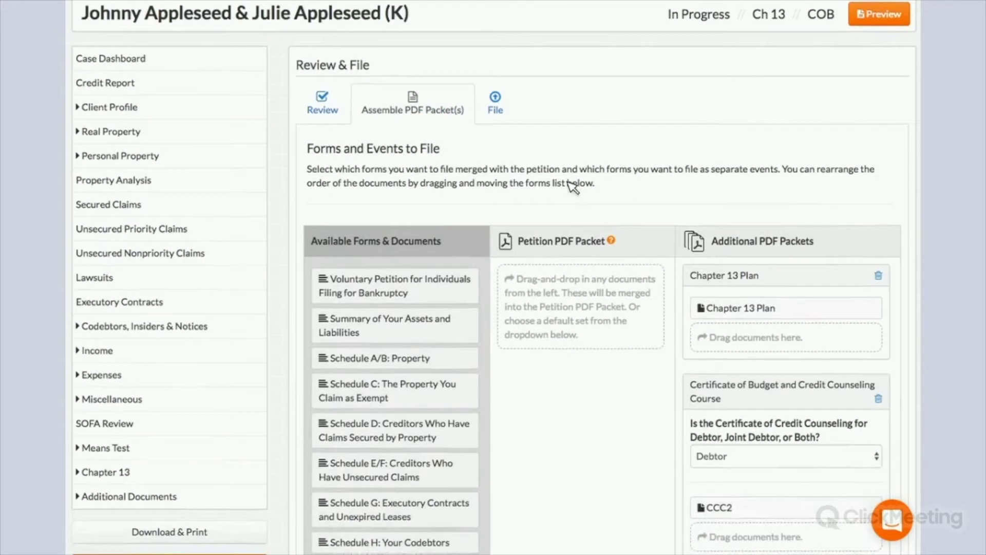
scroll(577, 378, "down", 1)
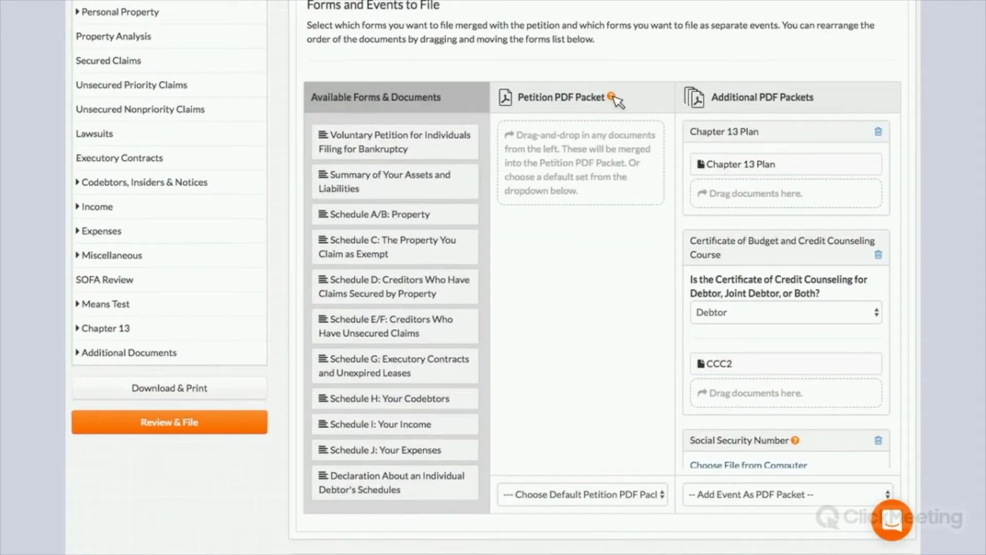
mouse_move(612, 97)
left_click_drag(756, 173, 771, 161)
scroll(755, 165, "down", 3)
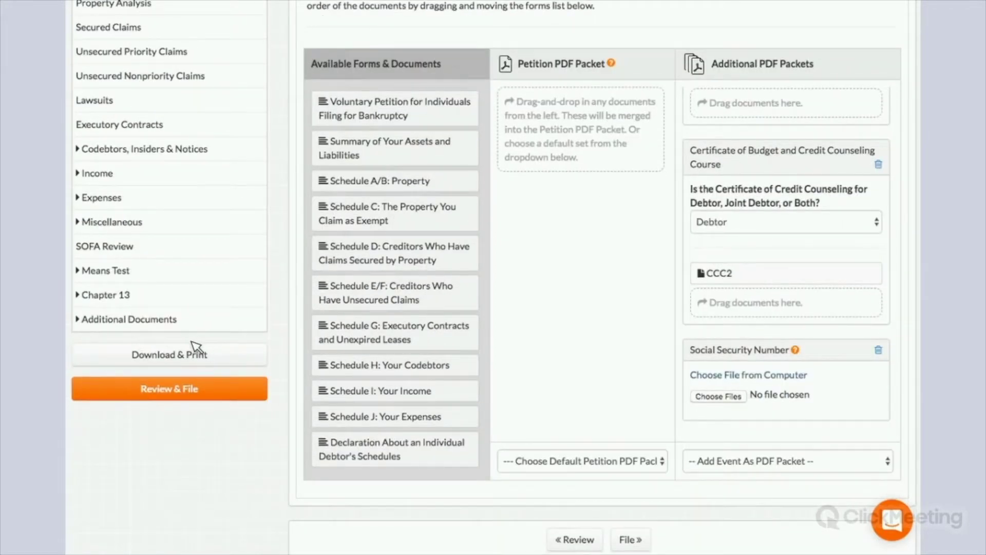
- Set the credit counseling certificate to cover Debtor and Joint Debtor
left_click(154, 319)
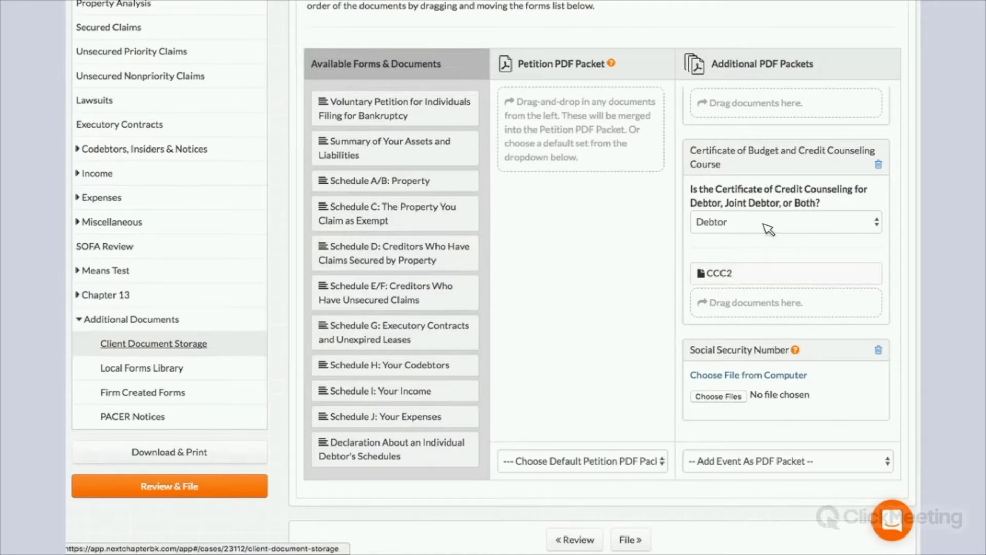
scroll(762, 223, "down", 1)
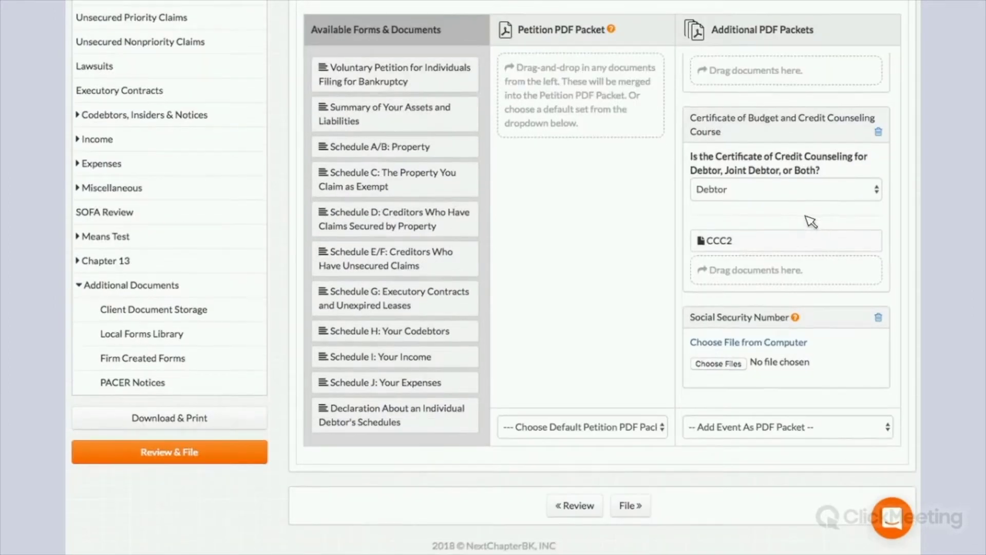
scroll(806, 218, "up", 2)
scroll(822, 216, "down", 2)
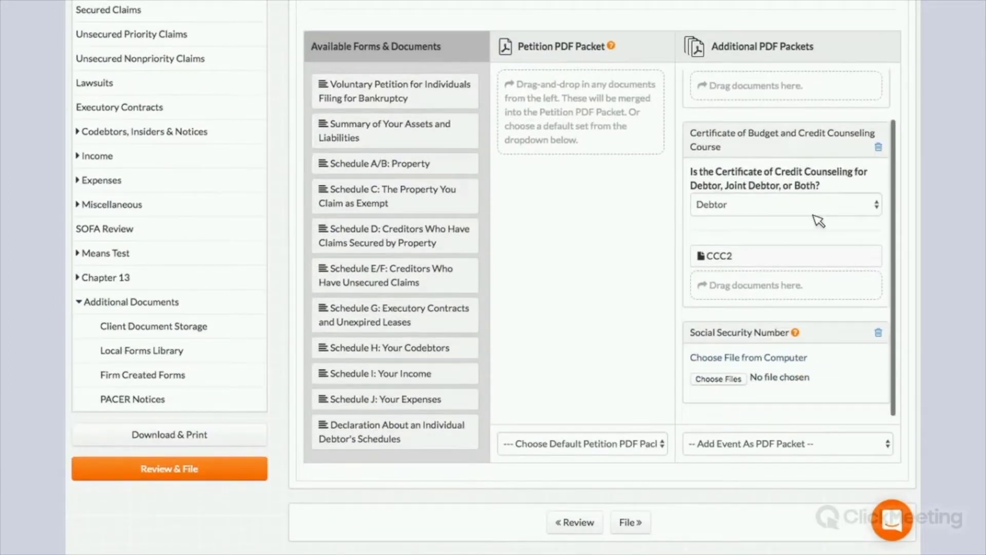
left_click(775, 202)
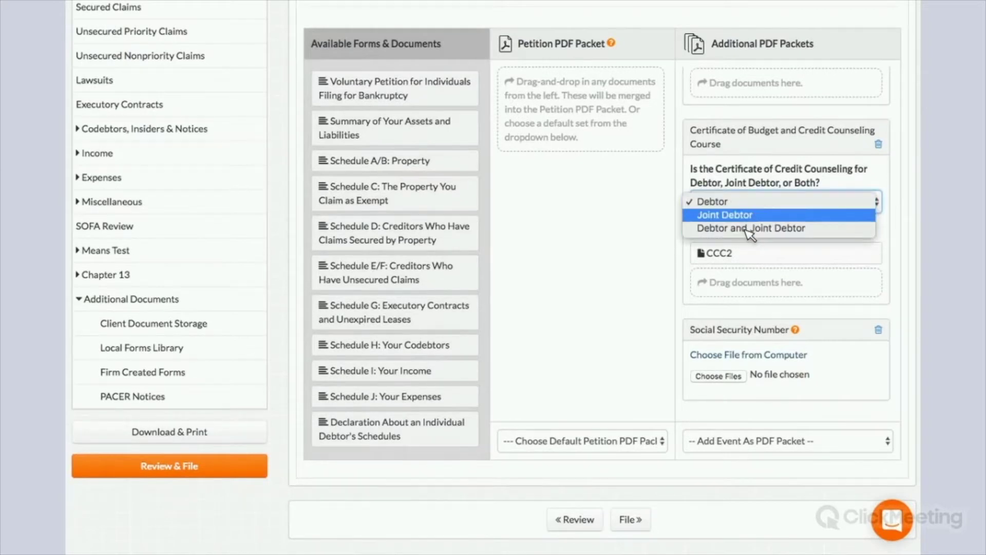
left_click(751, 229)
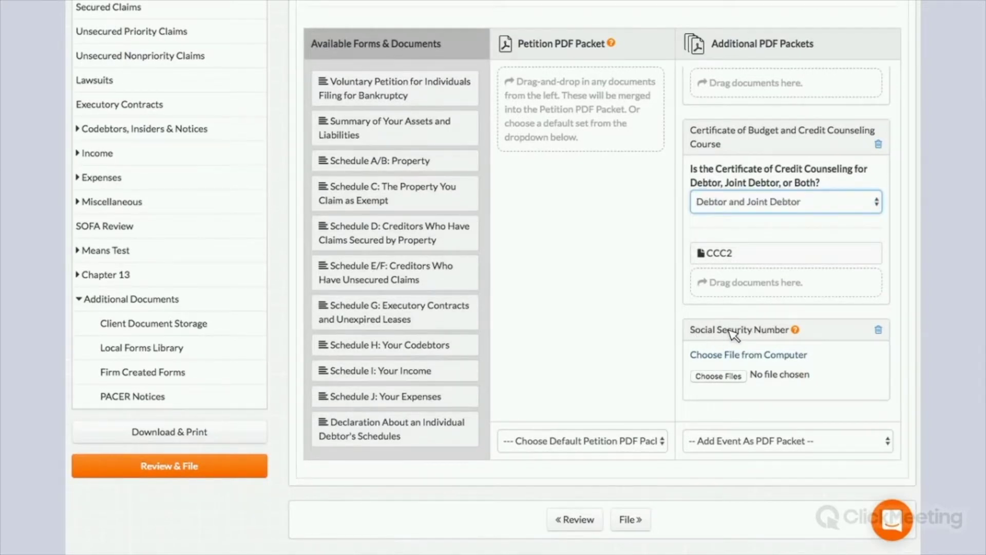
- Attach 'Chapter 13 Plan Final Draft Revised 01_25_2018' PDF under Social Security Number
left_click_drag(690, 330, 781, 323)
left_click(747, 372)
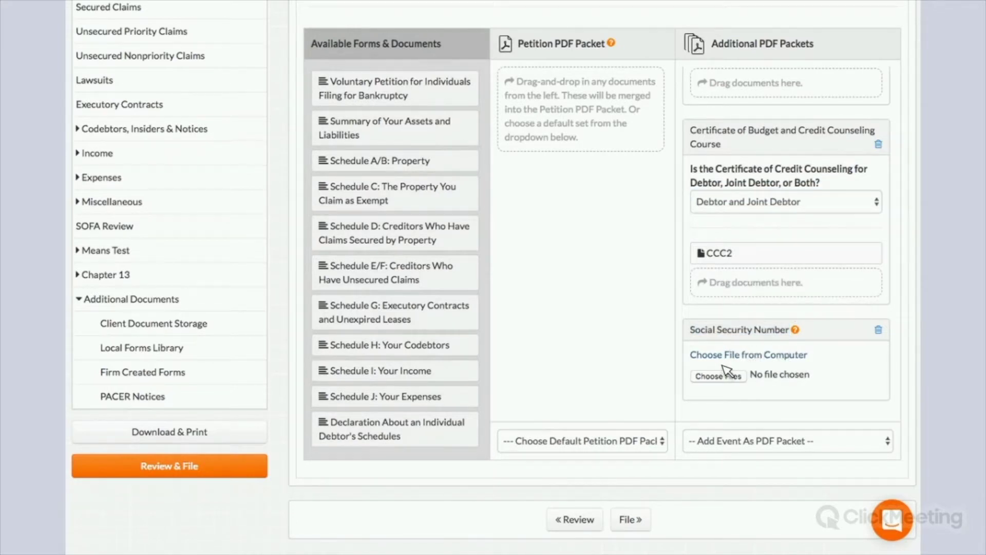
scroll(726, 370, "down", 1)
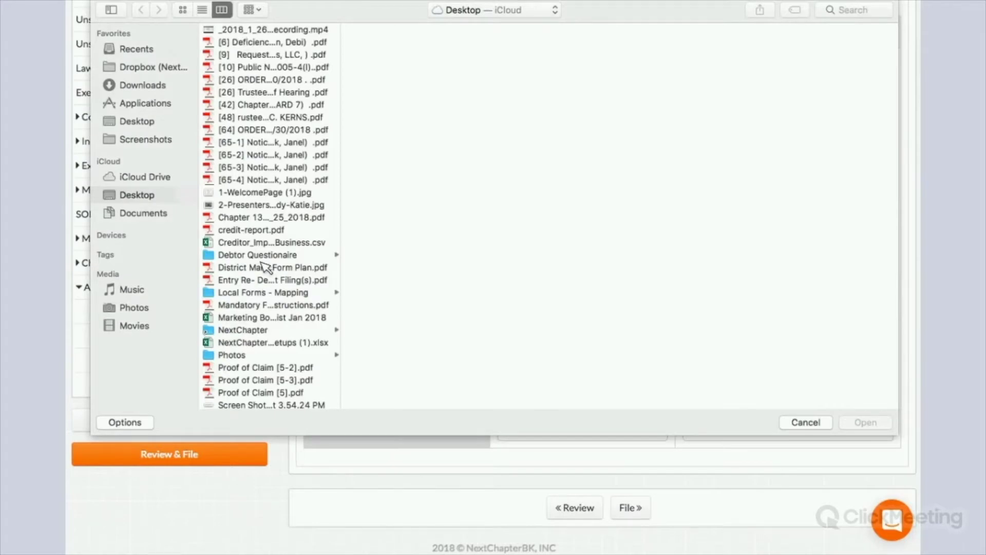
double_click(260, 217)
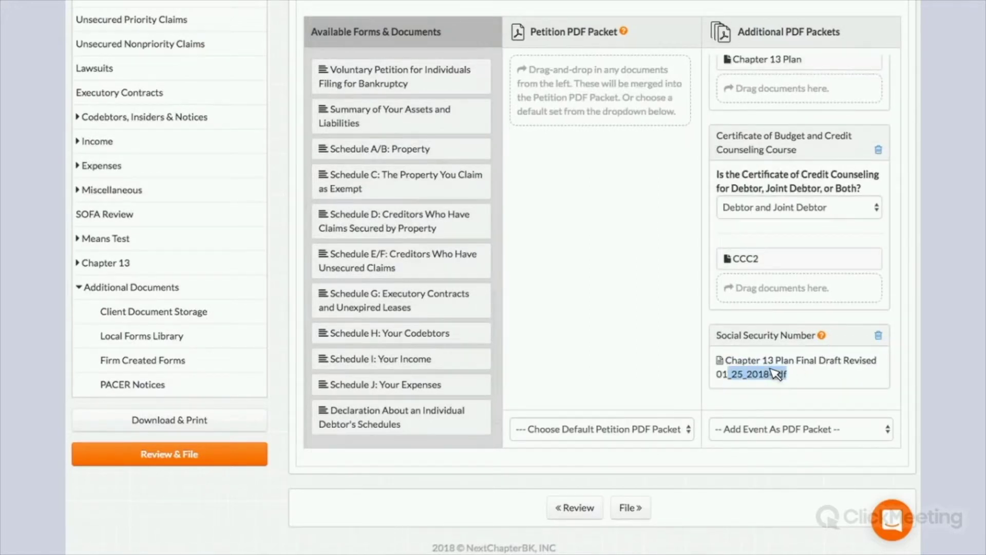
triple_click(725, 373)
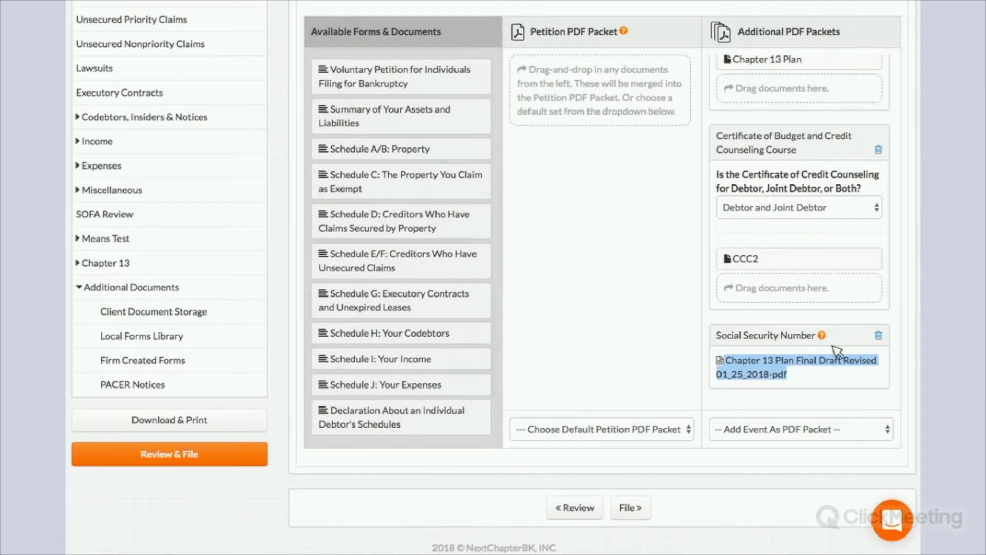
left_click(807, 358)
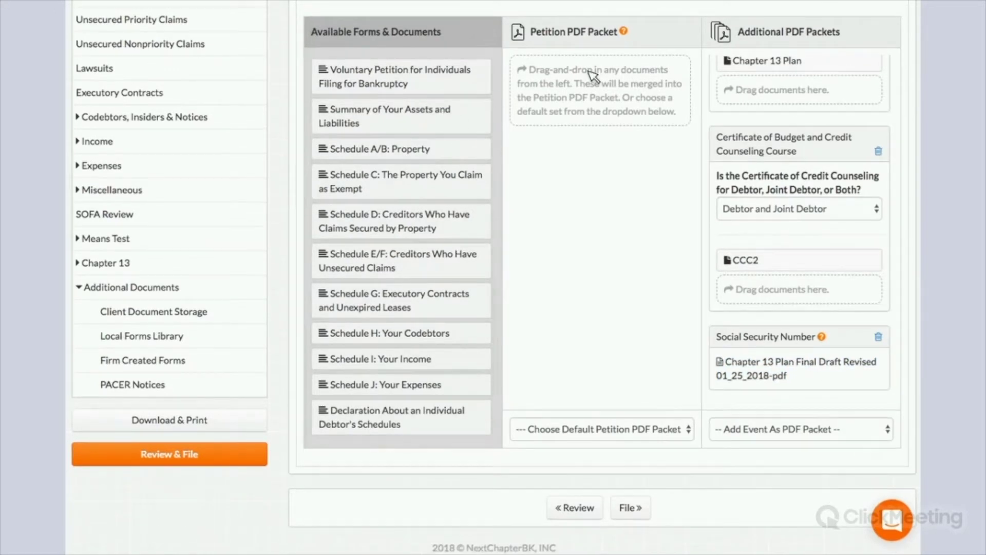
- Load Complete Bankruptcy Petition as the petition packet and move the 342(b) Notice back to available forms
left_click(676, 443)
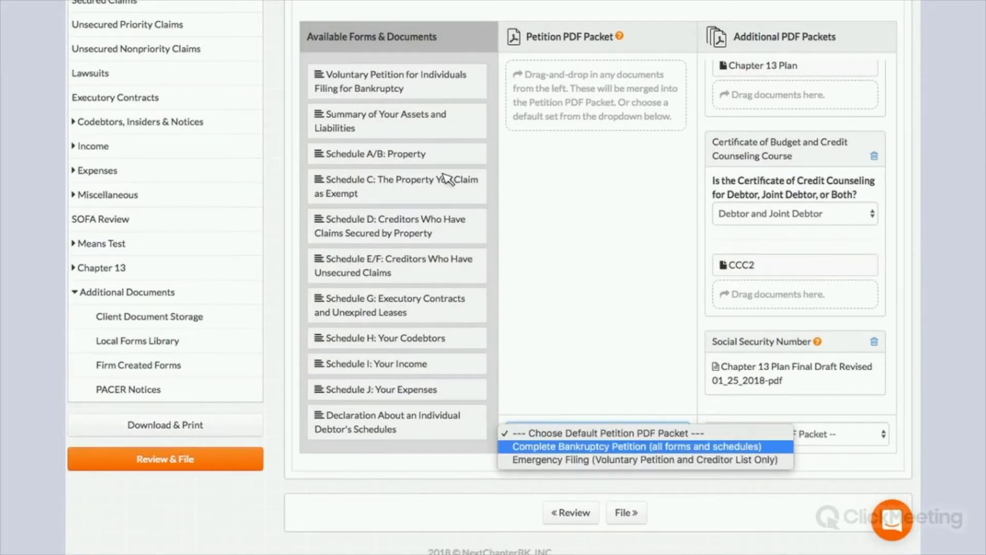
key("Return")
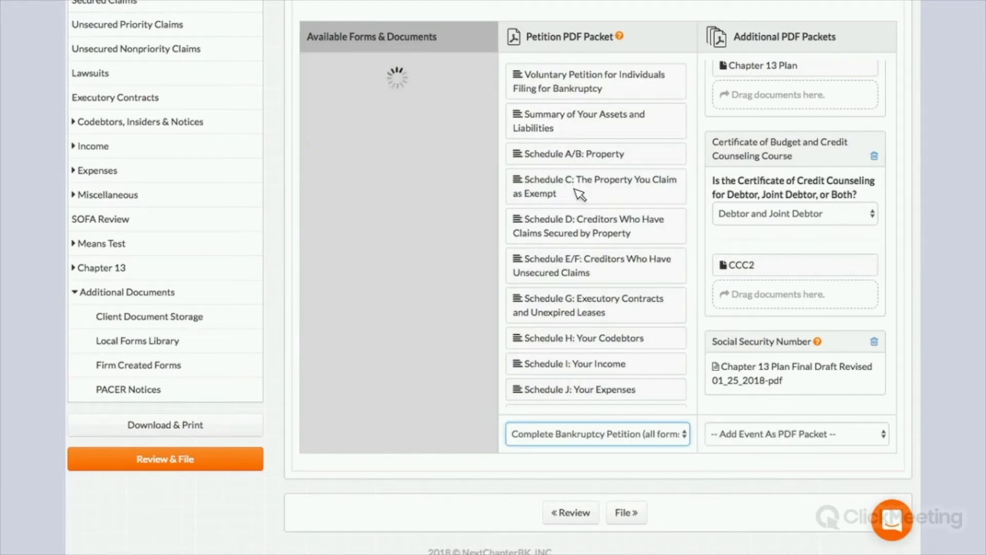
scroll(579, 194, "down", 8)
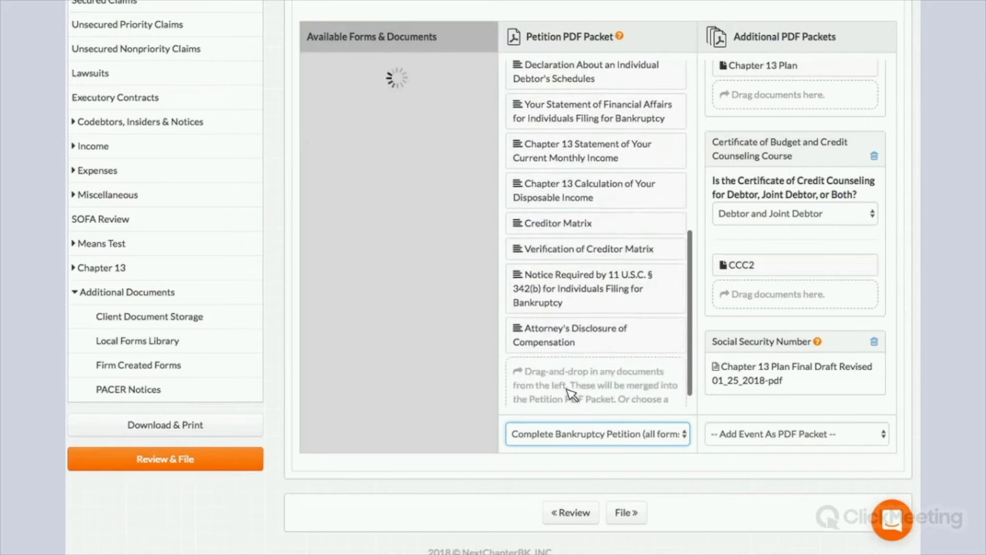
left_click_drag(583, 321, 579, 291)
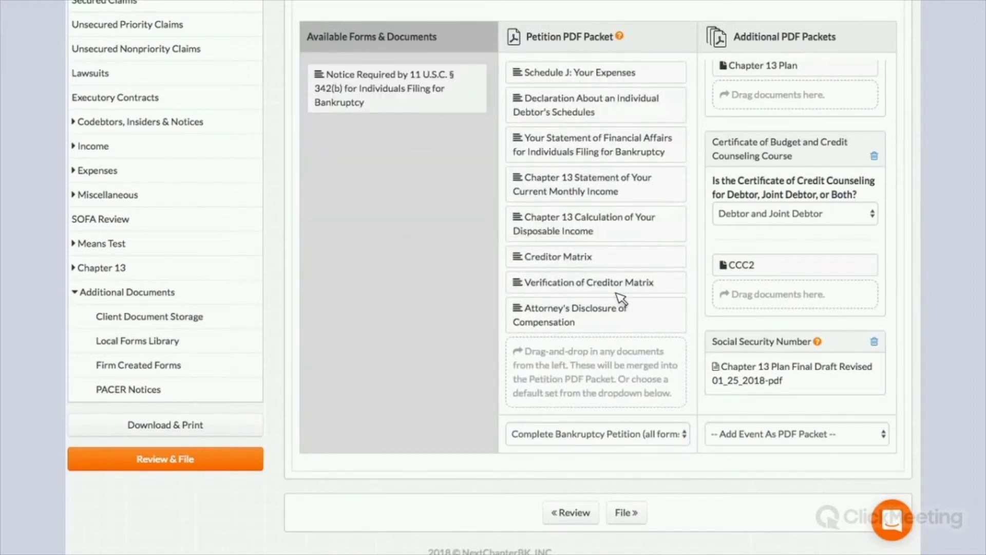
scroll(633, 220, "up", 6)
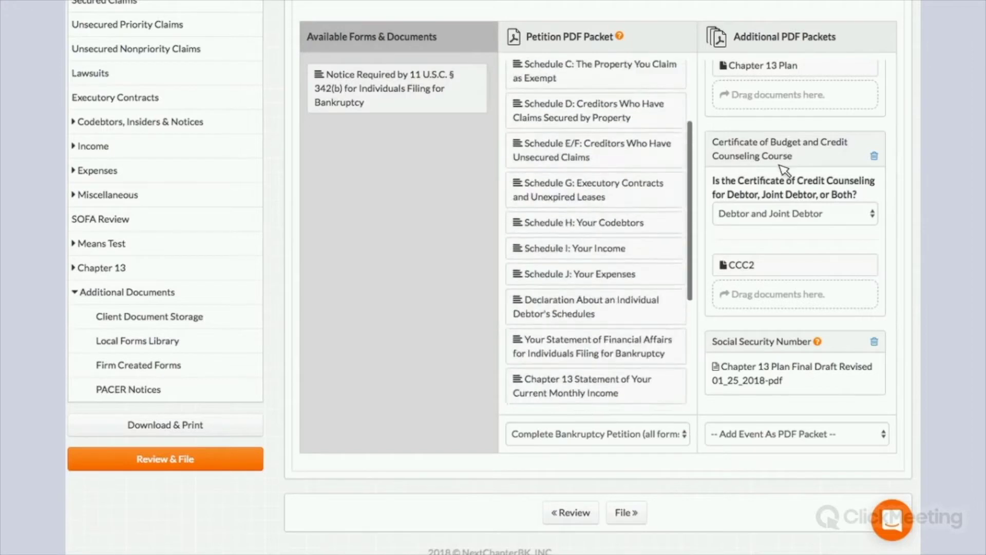
scroll(761, 154, "up", 3)
scroll(762, 157, "up", 5)
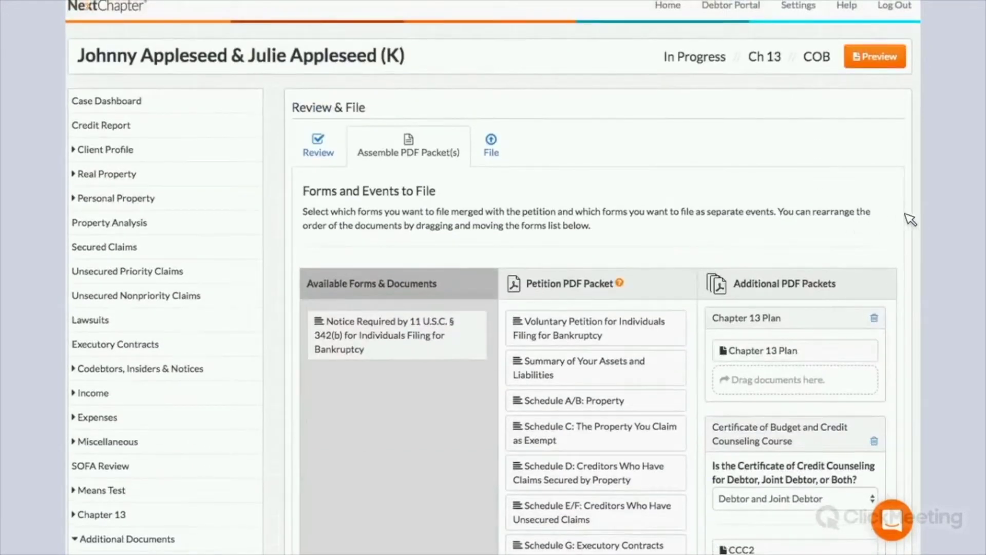
scroll(638, 125, "down", 3)
scroll(590, 134, "down", 2)
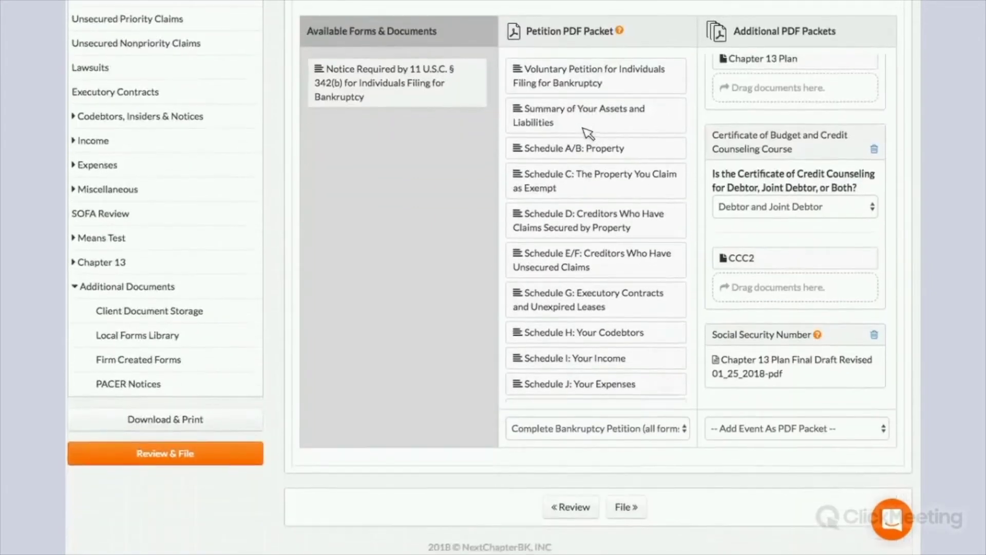
left_click(882, 431)
left_click(855, 433)
scroll(596, 231, "down", 6)
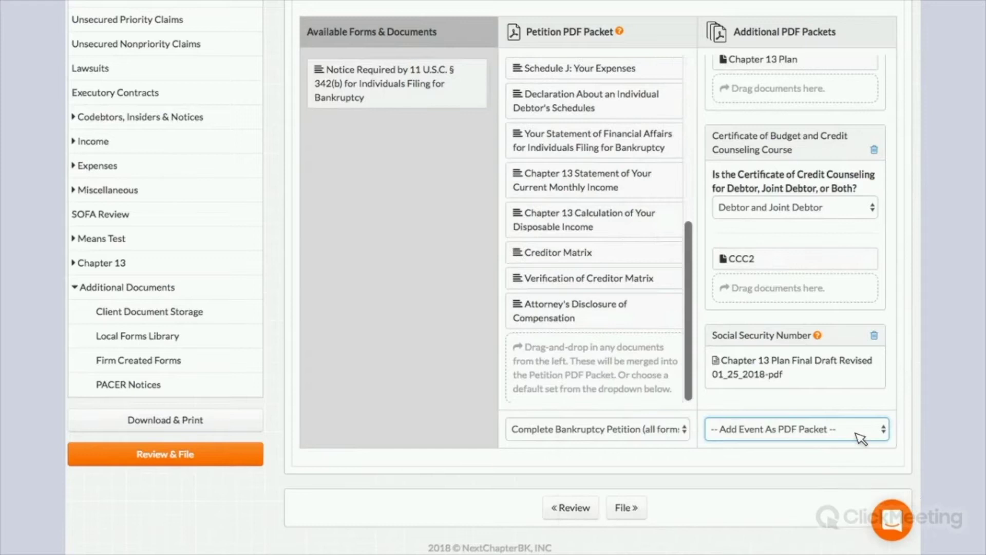
left_click(850, 431)
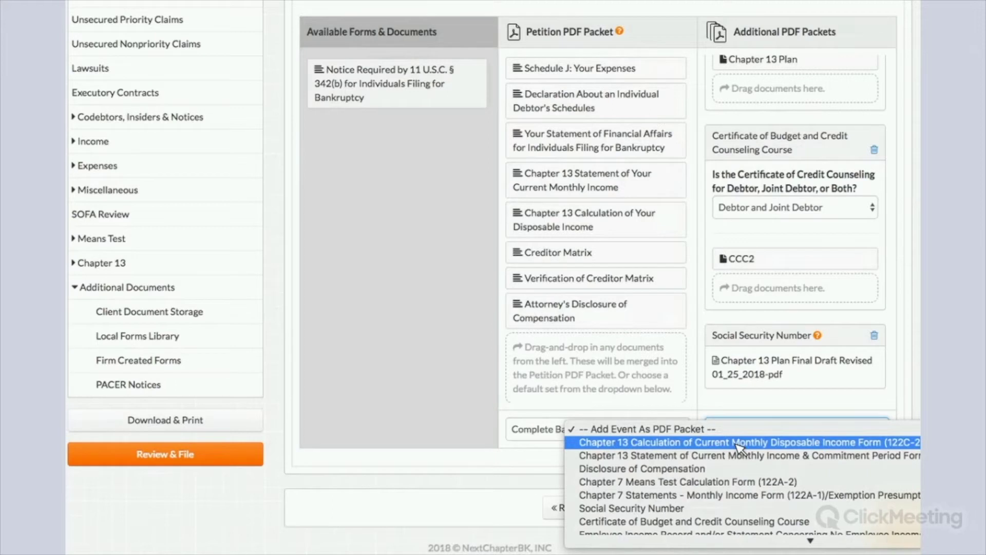
left_click(799, 432)
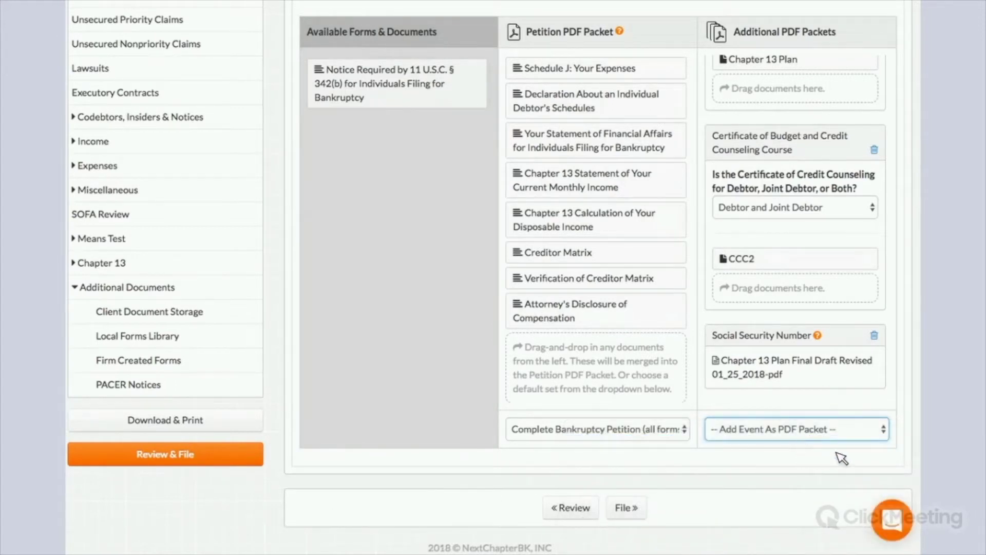
left_click(799, 432)
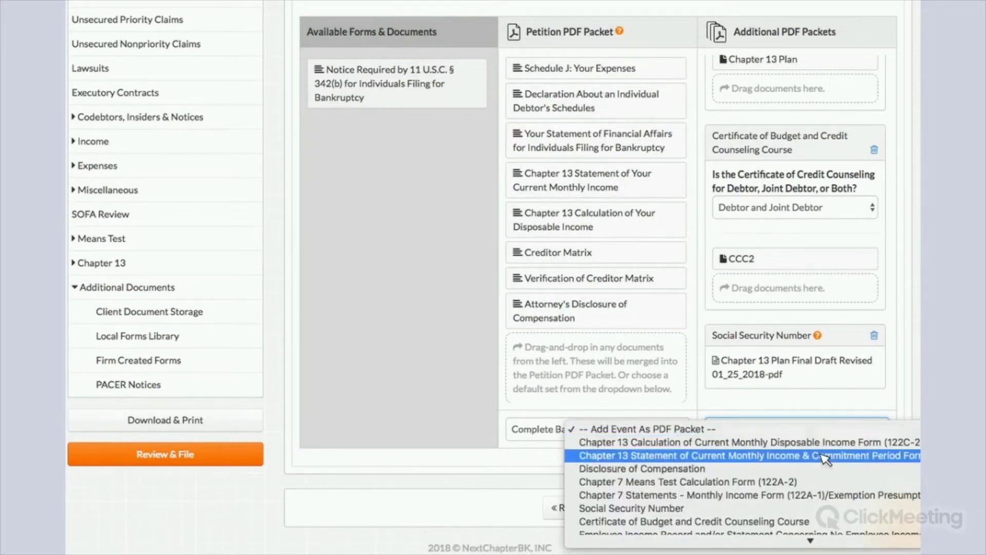
left_click(732, 471)
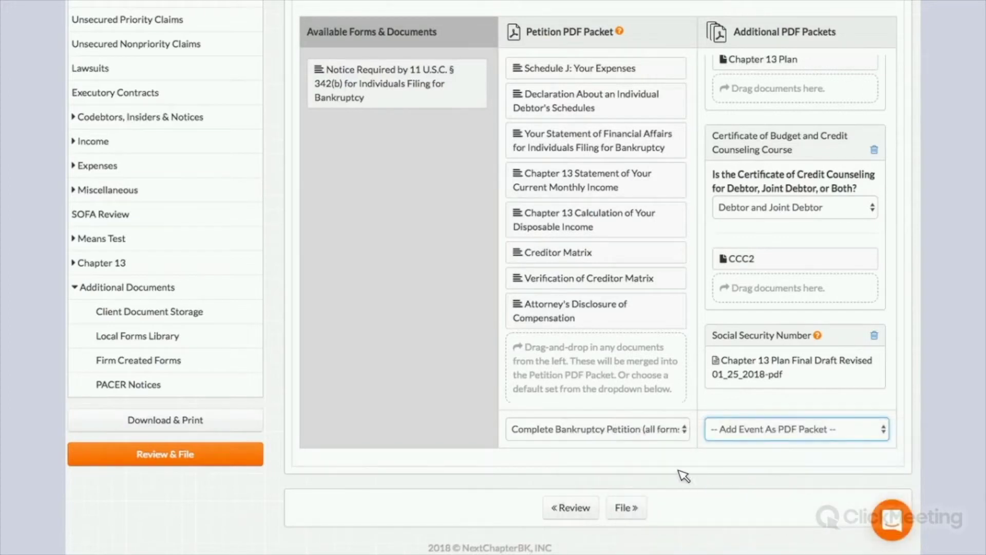
left_click(724, 431)
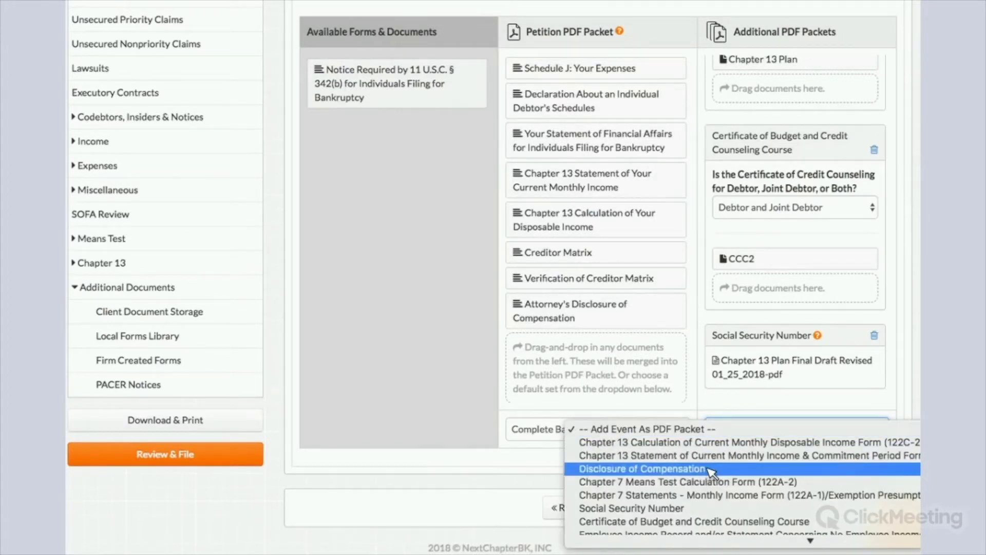
left_click(789, 325)
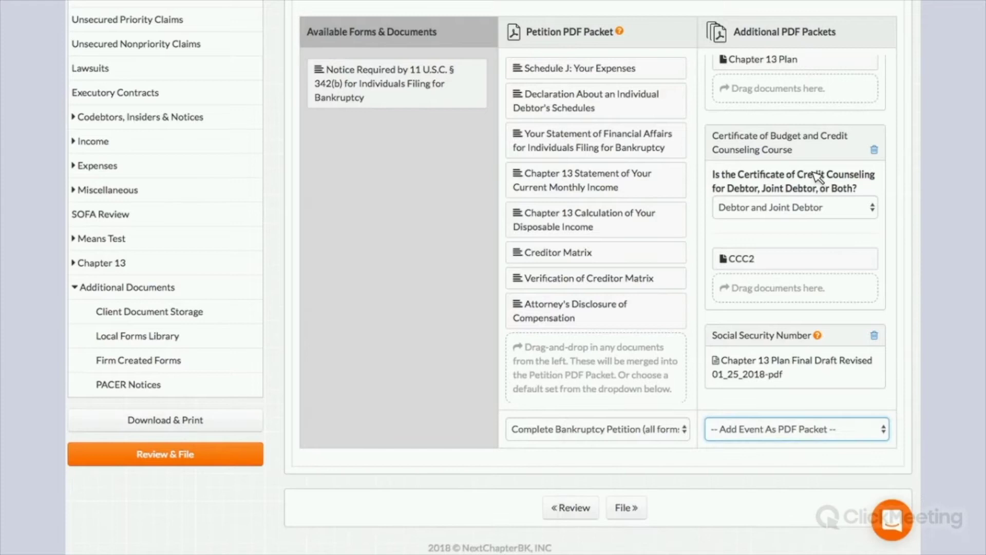
scroll(798, 121, "up", 6)
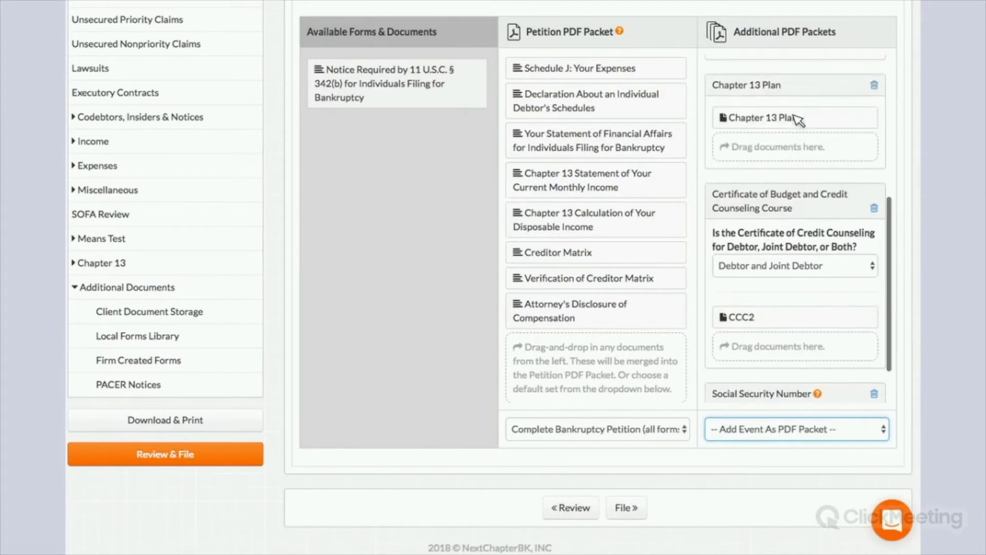
scroll(774, 125, "up", 3)
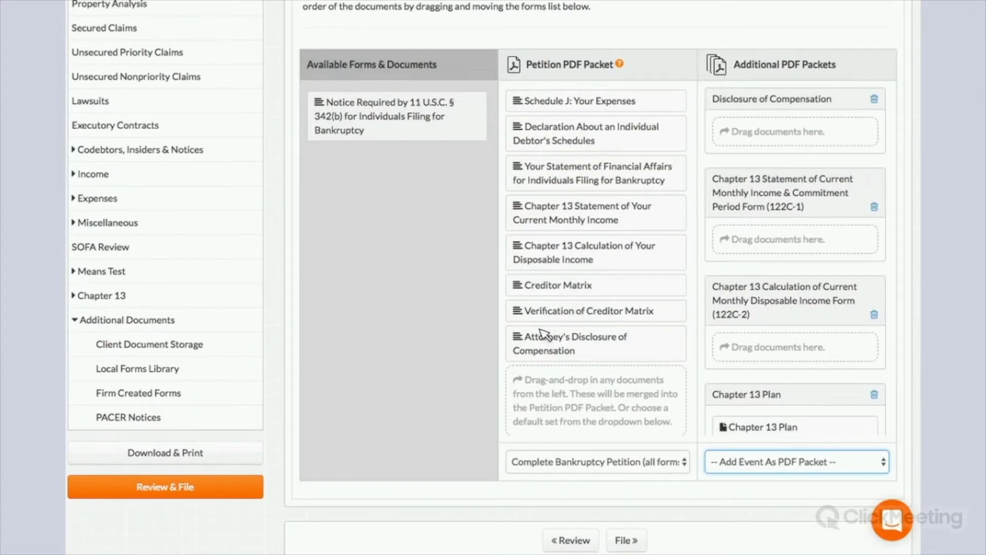
- Move Attorney's Disclosure, the 122C-1 statement and 122C-2 calculation into their matching event packets
left_click_drag(606, 343, 755, 133)
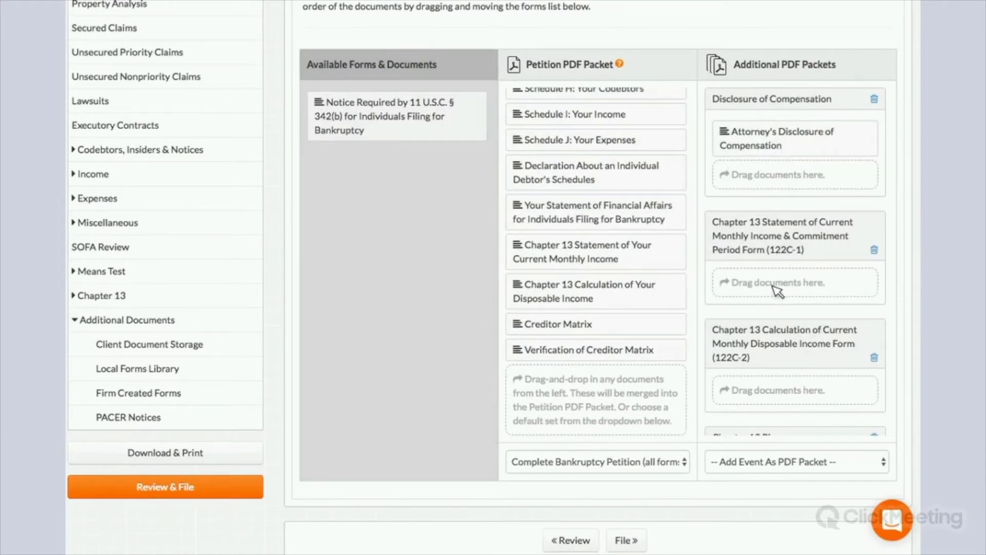
left_click_drag(778, 291, 776, 293)
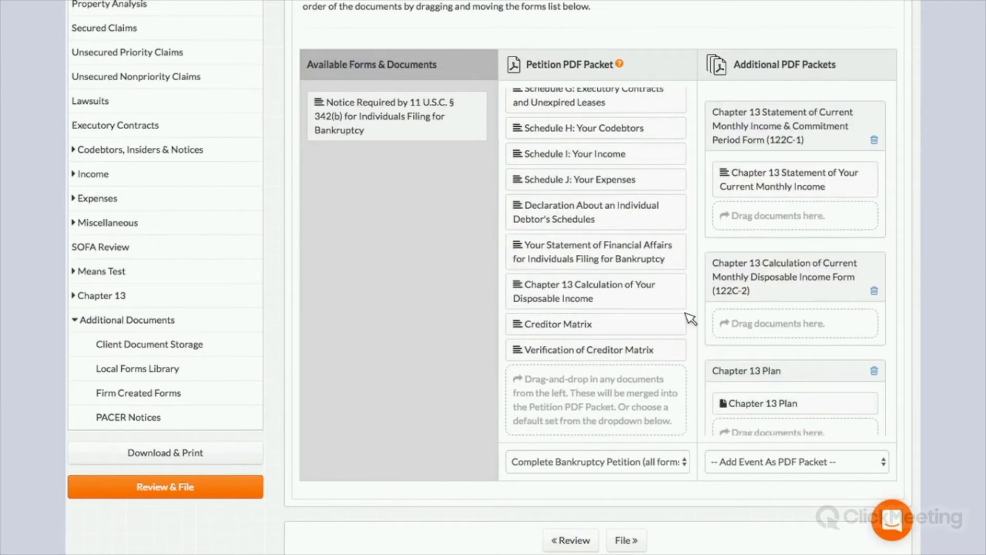
left_click_drag(780, 331, 778, 329)
scroll(808, 240, "up", 5)
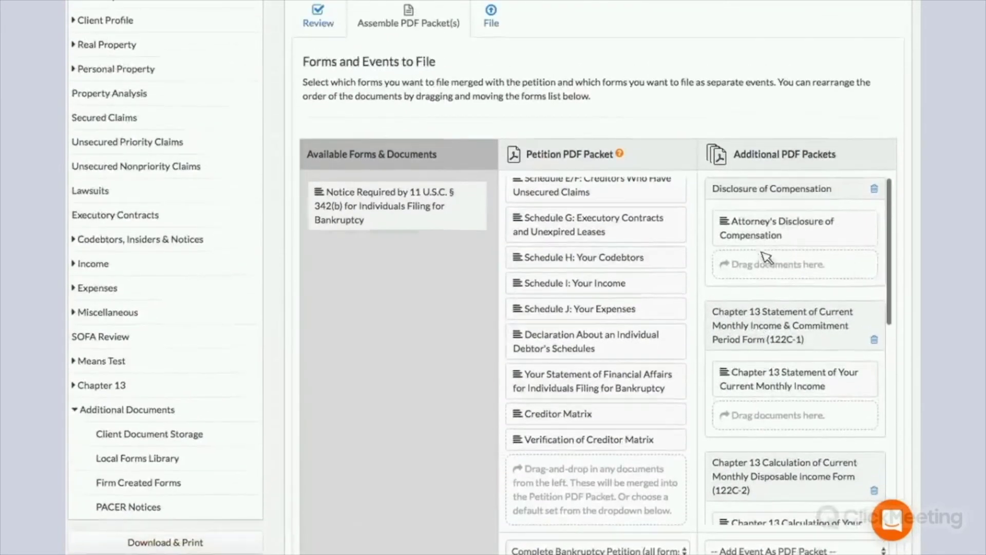
left_click_drag(814, 223, 809, 303)
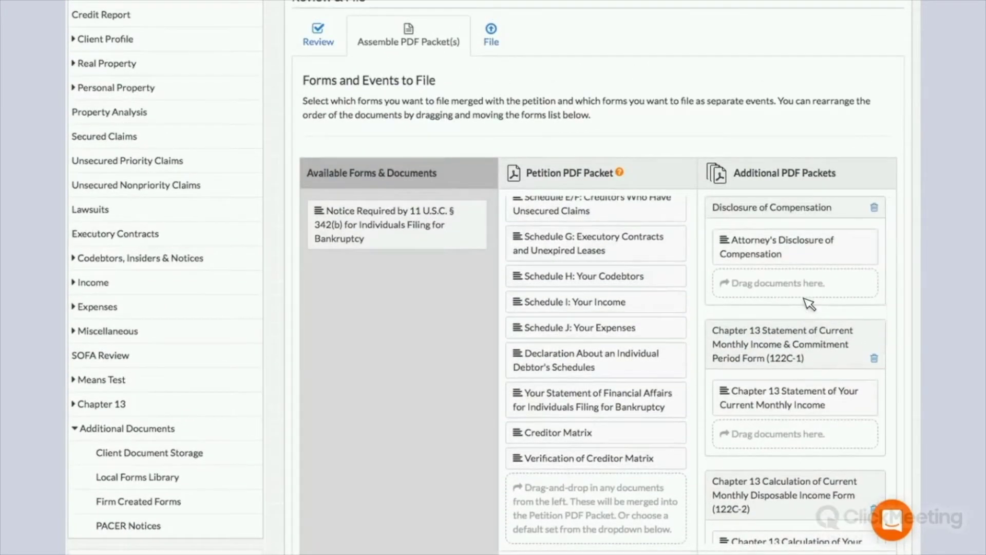
scroll(781, 308, "down", 8)
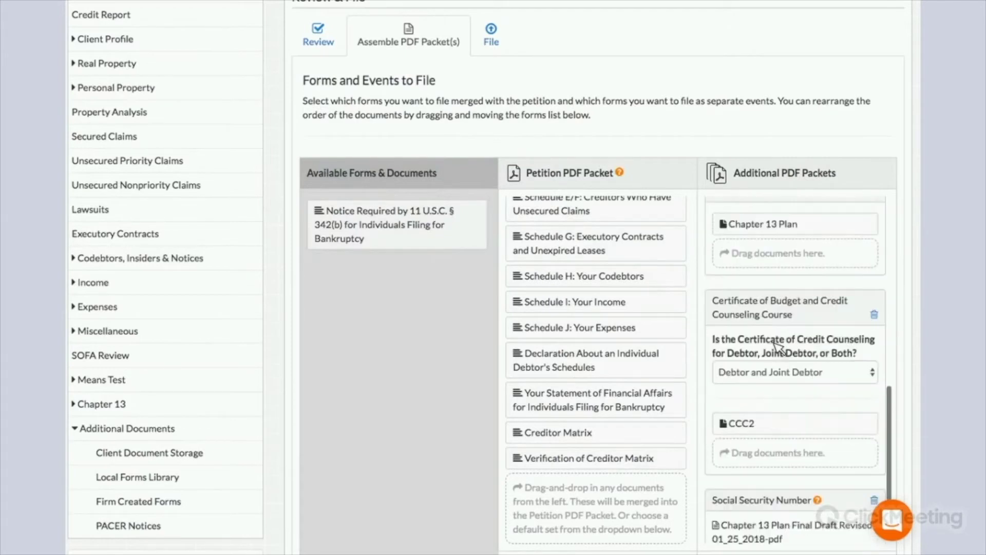
- Keep the counseling certificate on Debtor and Joint Debtor and review the assembled packets
left_click(775, 371)
left_click(866, 237)
scroll(884, 173, "down", 4)
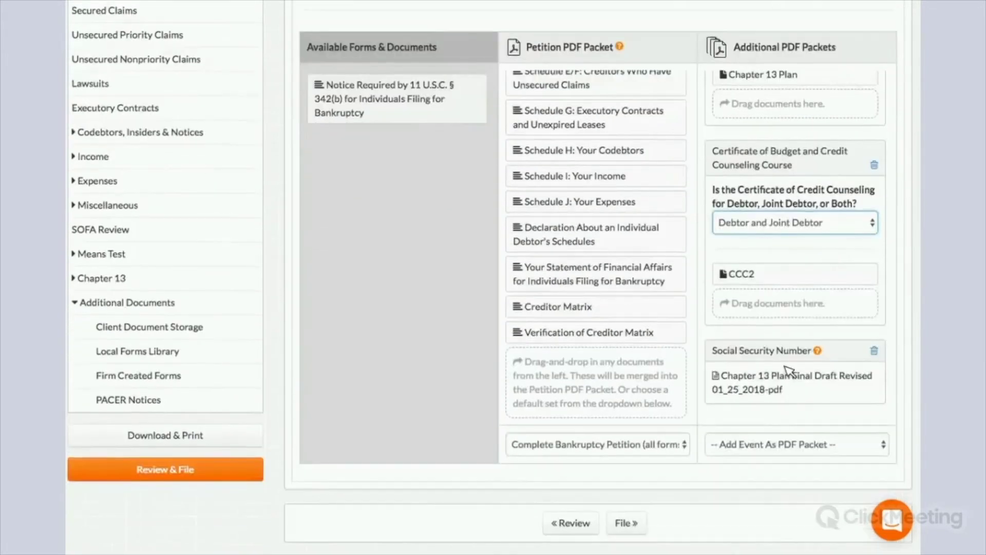
scroll(777, 288, "down", 1)
scroll(774, 226, "up", 3)
scroll(774, 161, "up", 5)
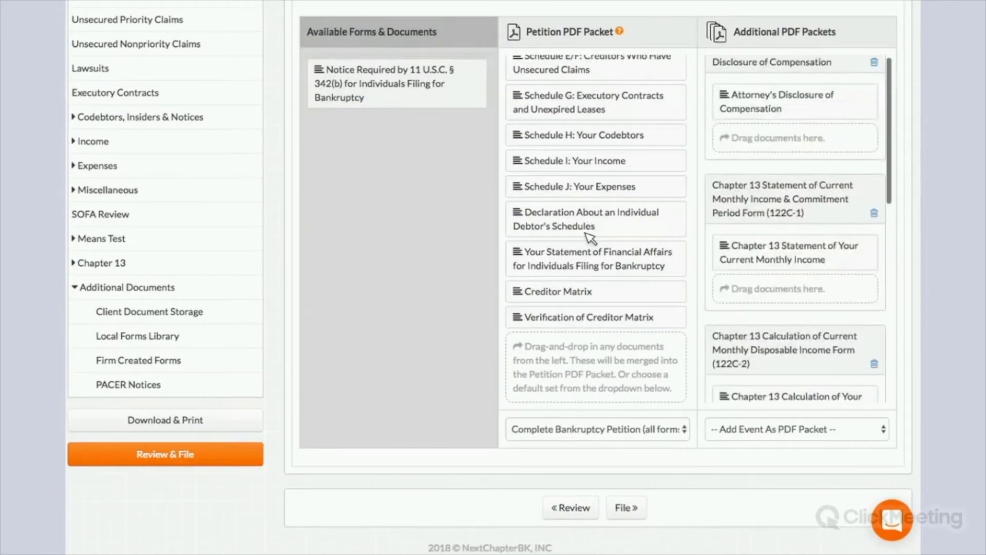
scroll(559, 134, "up", 4)
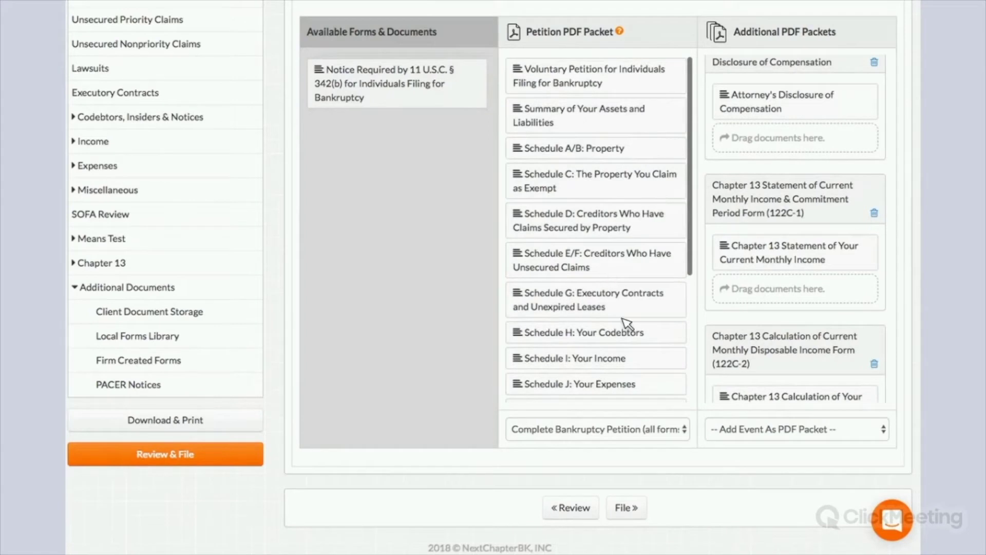
scroll(645, 461, "up", 2)
scroll(662, 382, "down", 5)
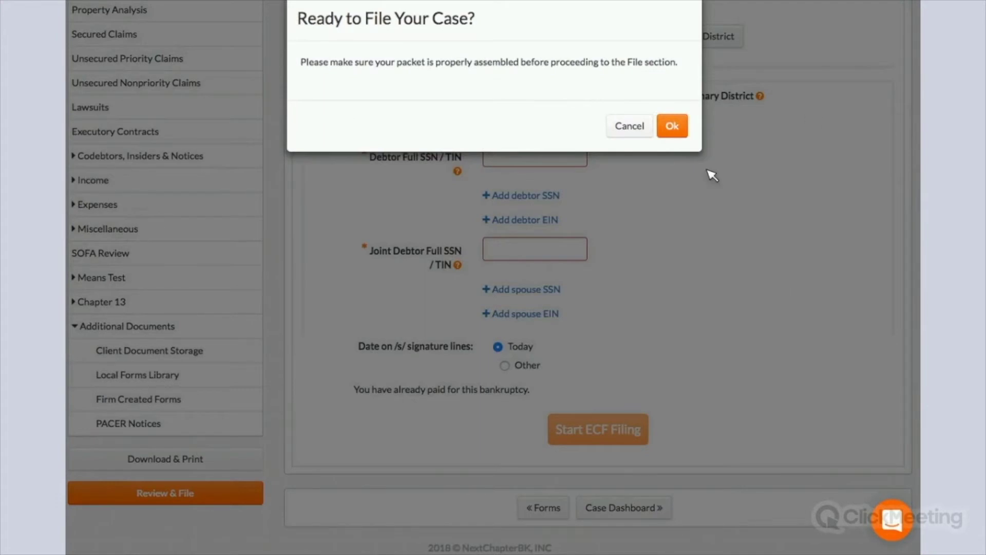
- Acknowledge the Ready to File reminder, revisit Assemble PDF Packet(s), then return to the Colorado ECF filing form
left_click(712, 175)
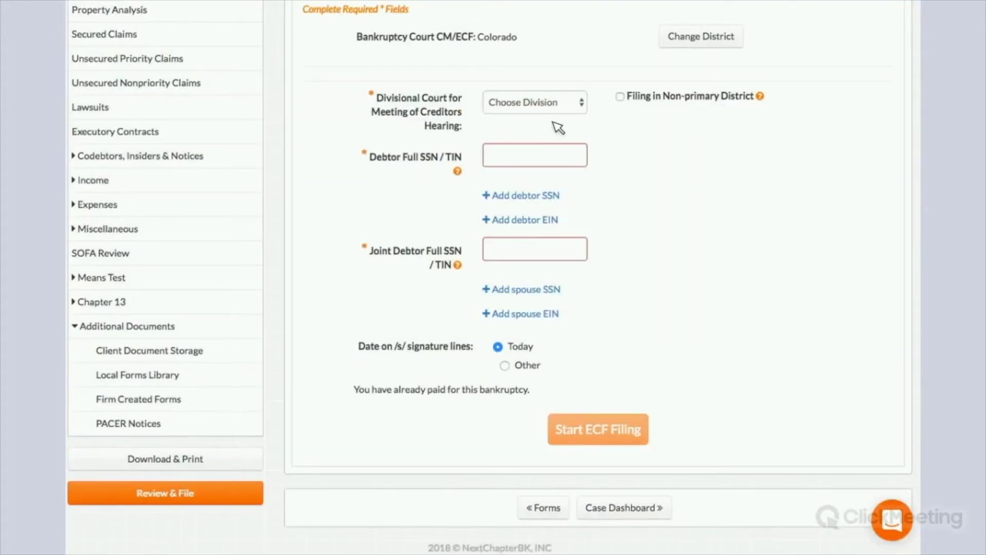
scroll(457, 86, "up", 2)
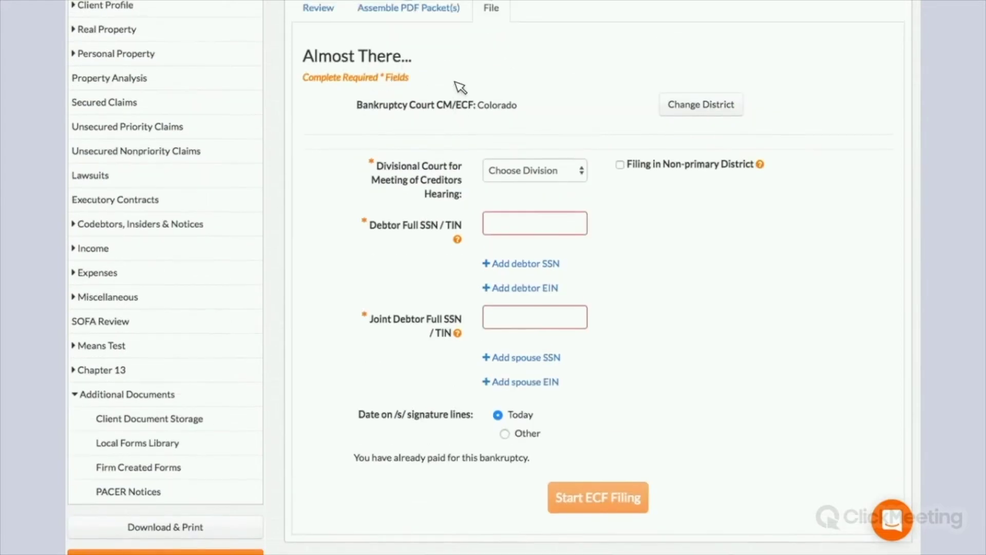
scroll(521, 53, "up", 1)
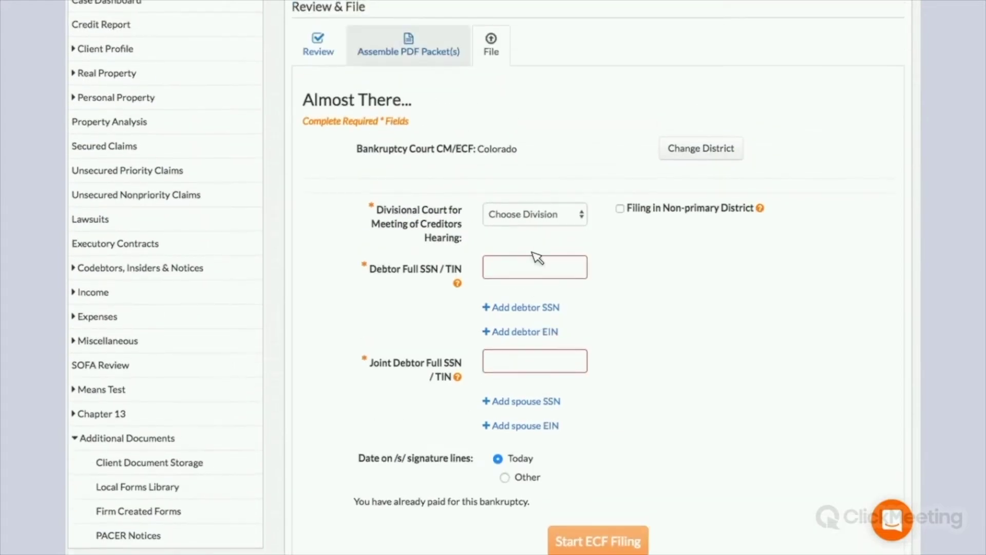
left_click(430, 54)
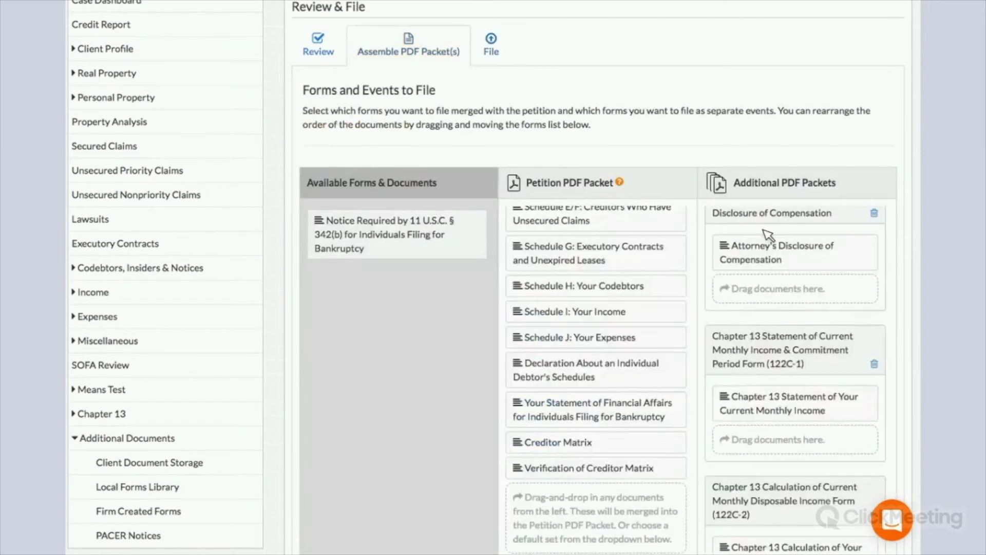
scroll(614, 91, "up", 1)
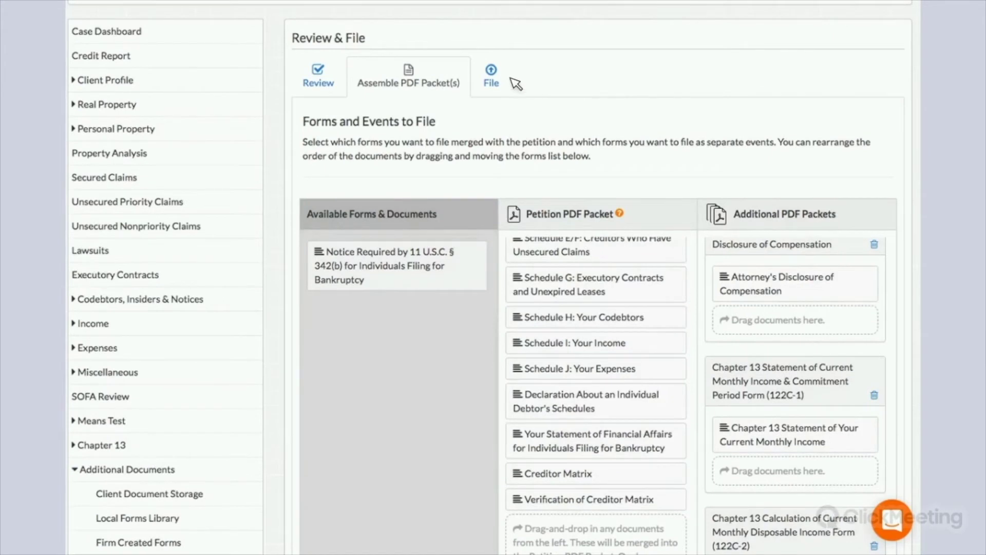
left_click(501, 81)
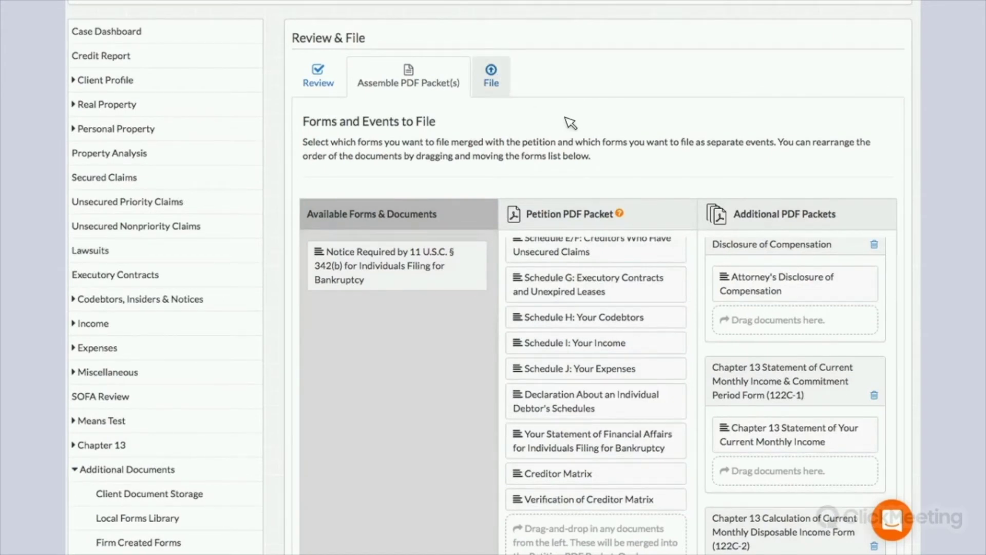
scroll(497, 69, "down", 3)
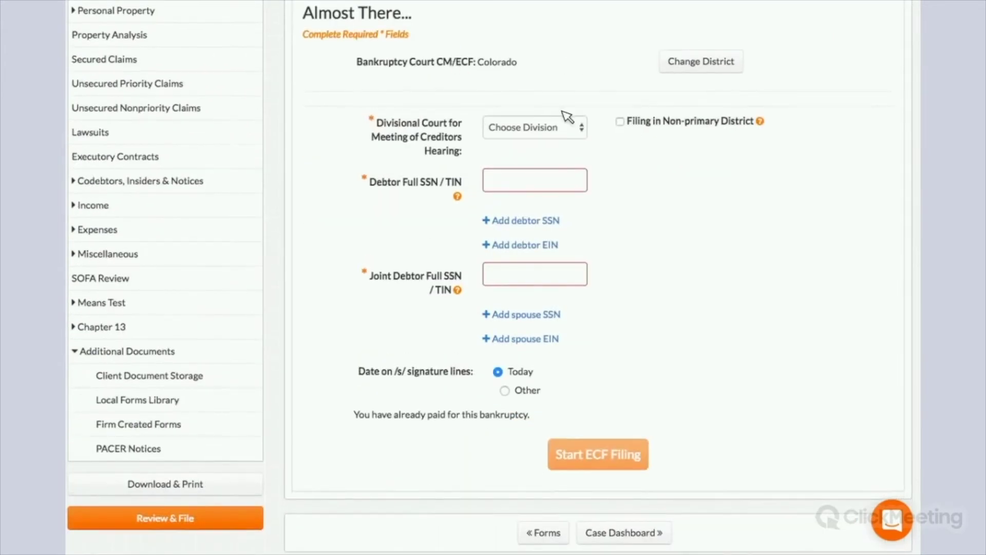
- Set the divisional court for the creditors meeting to Denver
left_click_drag(575, 147, 578, 132)
left_click(567, 136)
left_click(548, 141)
- Enter the debtor's and joint debtor's full SSNs, then start and confirm the ECF filing
left_click(552, 182)
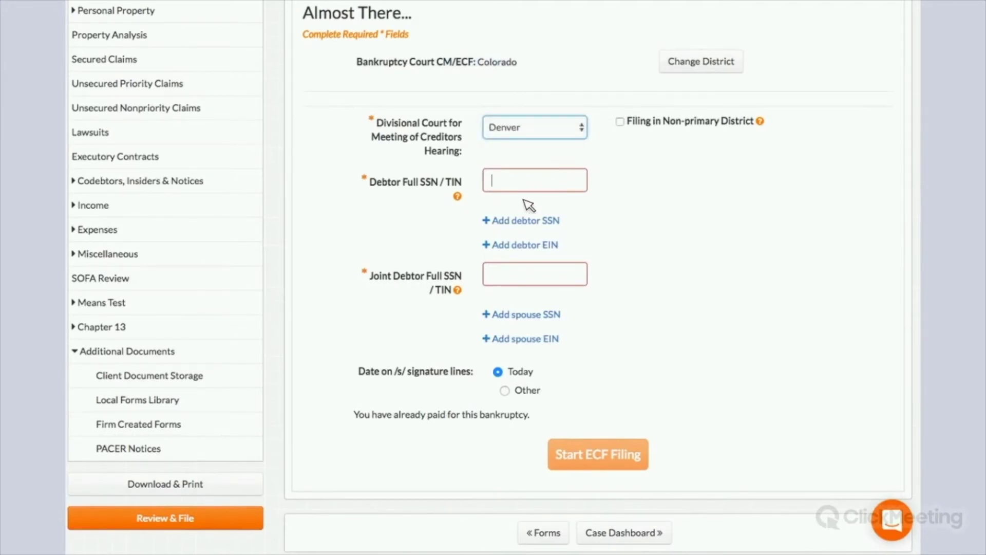
left_click(547, 279)
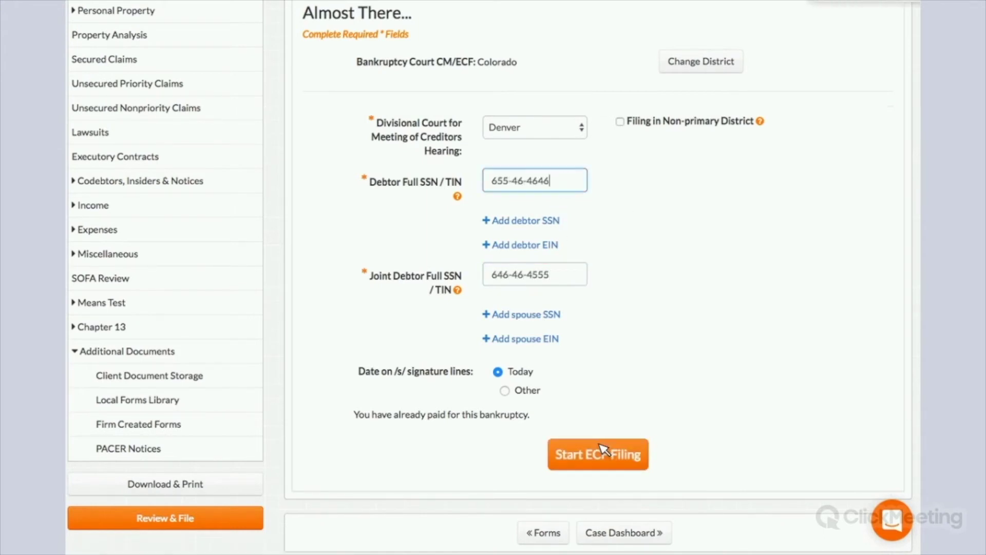
left_click(596, 451)
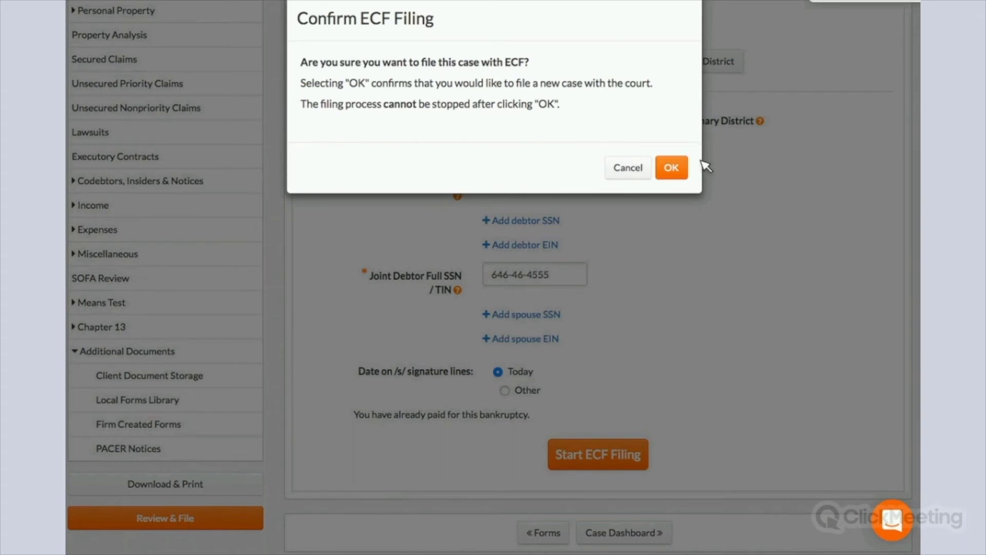
left_click(673, 168)
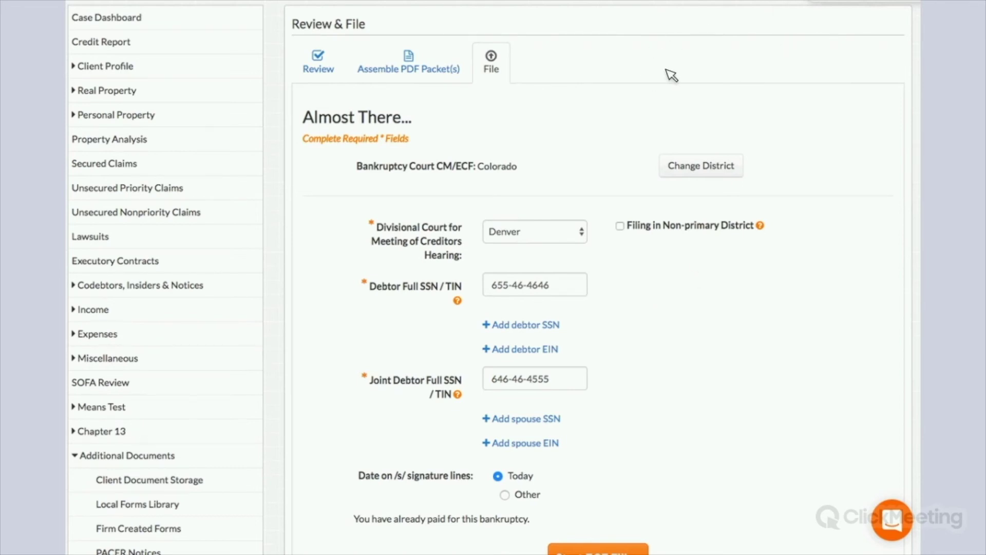
- Review the filed case form and return to the home dashboard with the Help menu open
scroll(671, 75, "up", 3)
left_click_drag(654, 69, 755, 72)
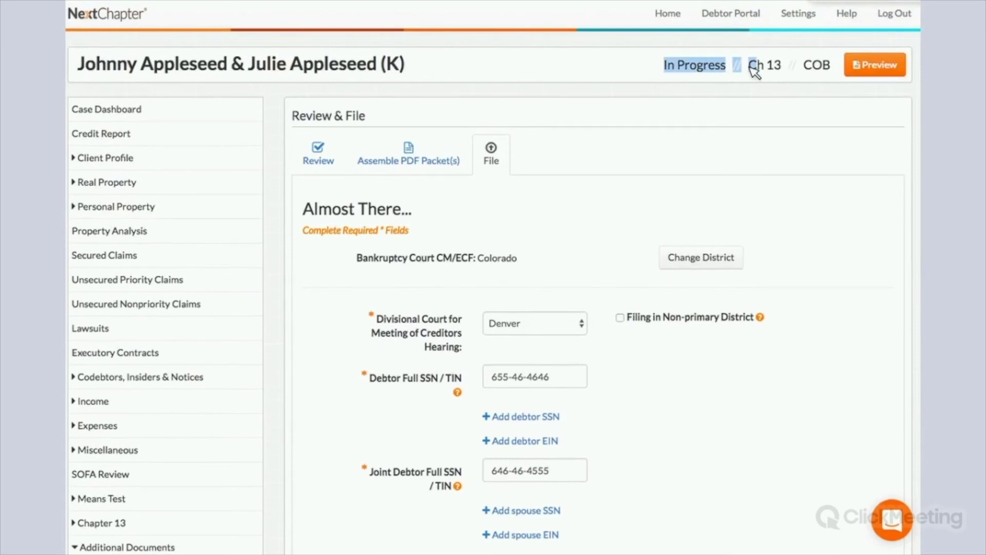
left_click(755, 72)
scroll(145, 357, "down", 5)
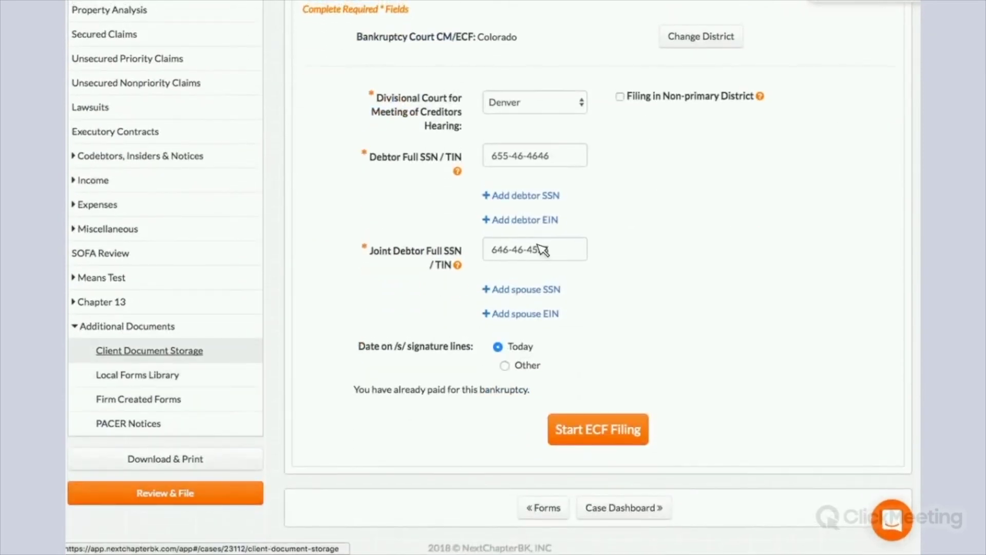
scroll(535, 196, "up", 5)
scroll(536, 199, "down", 4)
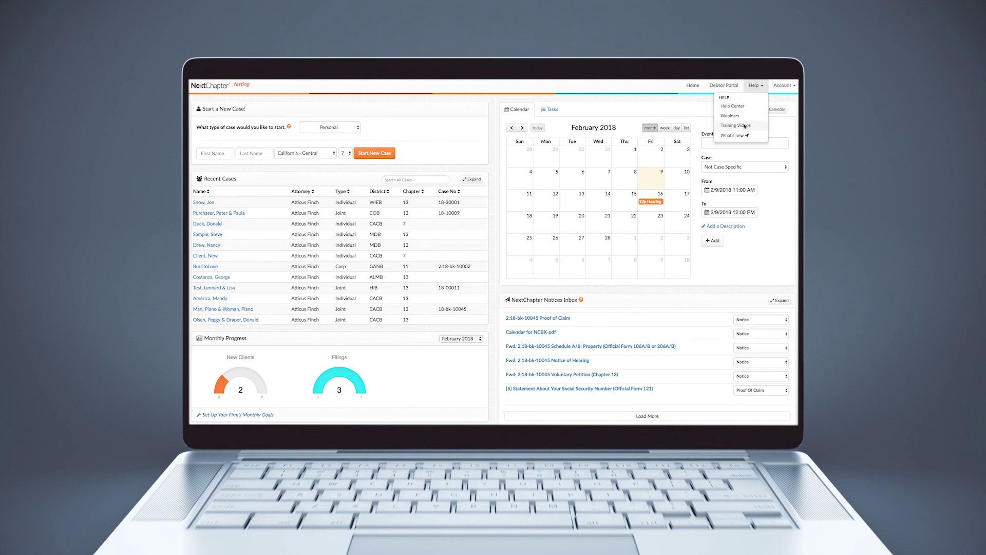
- From Help > Webinars, open registration for the February 9, 2018 'Why NextChapter?' webinar
left_click(745, 119)
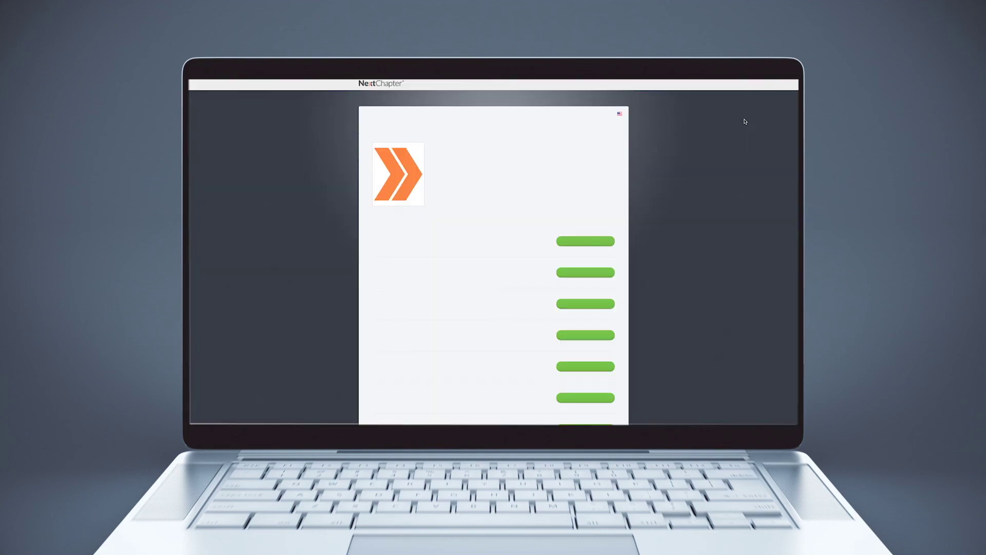
left_click(582, 243)
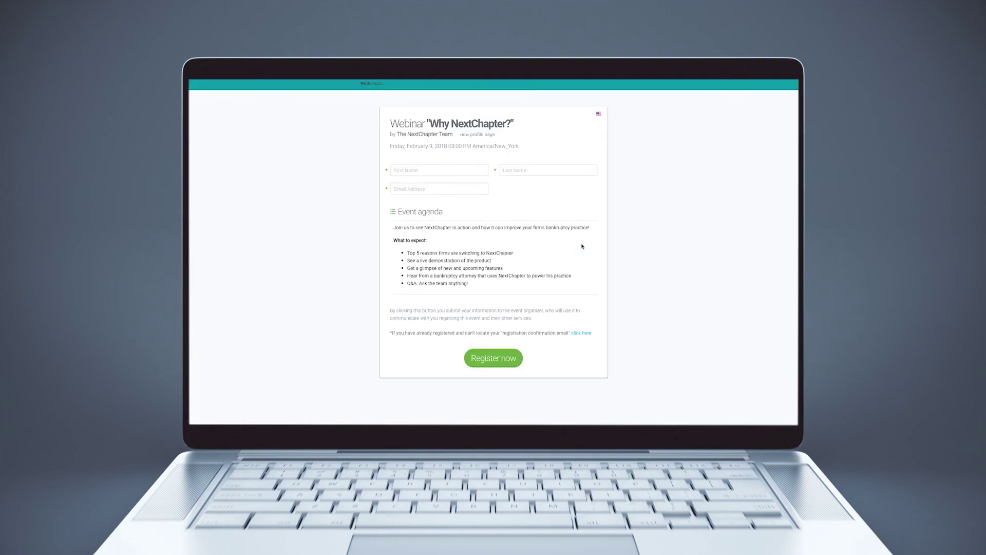